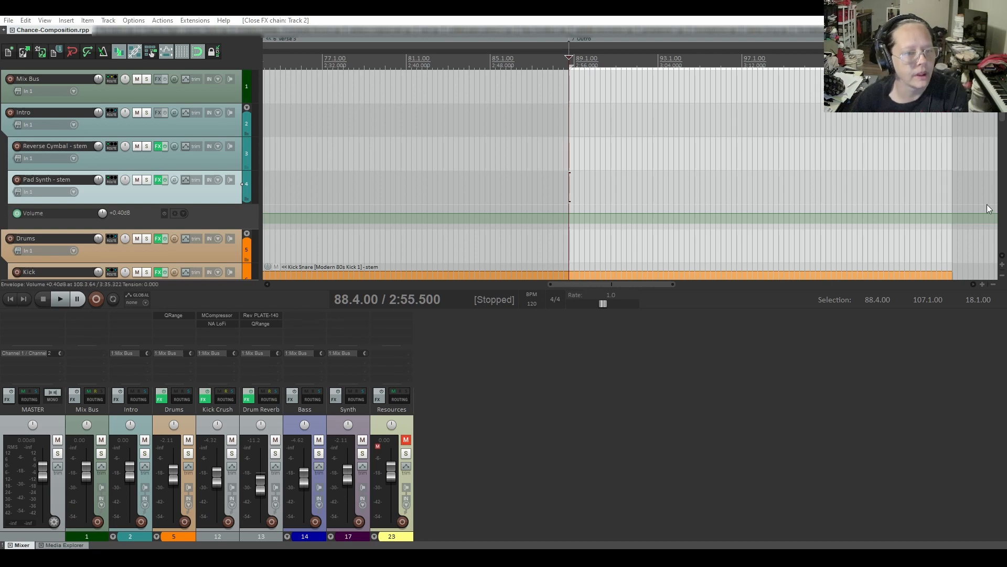
- Activate and show the Volume envelope on the Mix Bus track
click(192, 79)
click(271, 130)
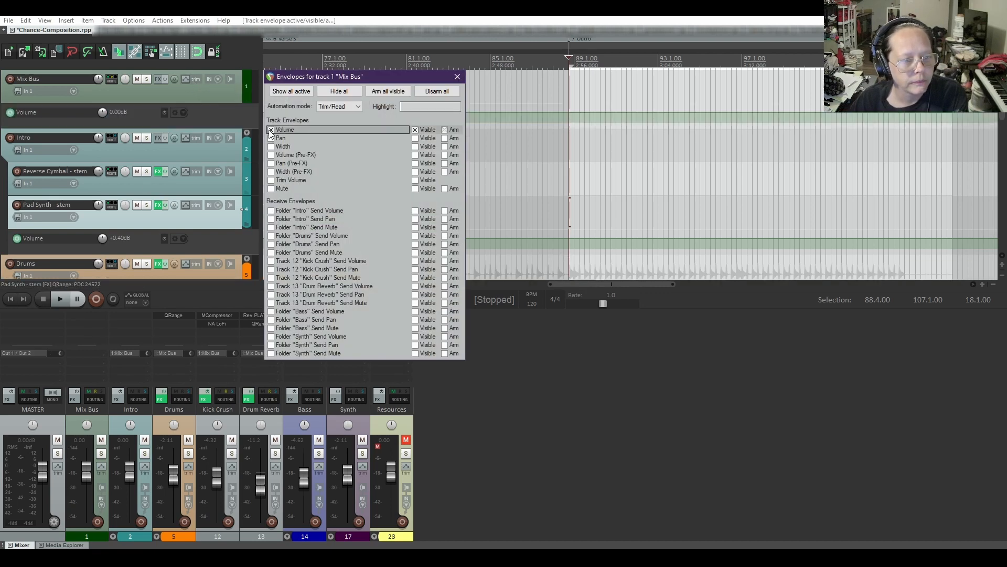
click(457, 78)
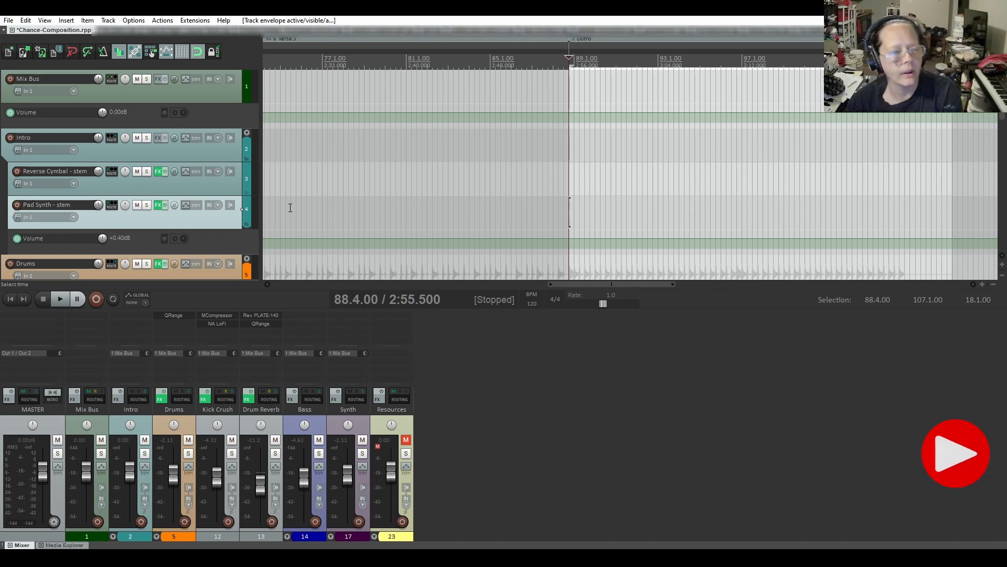
- Play the outro to find where the fade should begin and place the edit cursor at 96.4.00
click(59, 299)
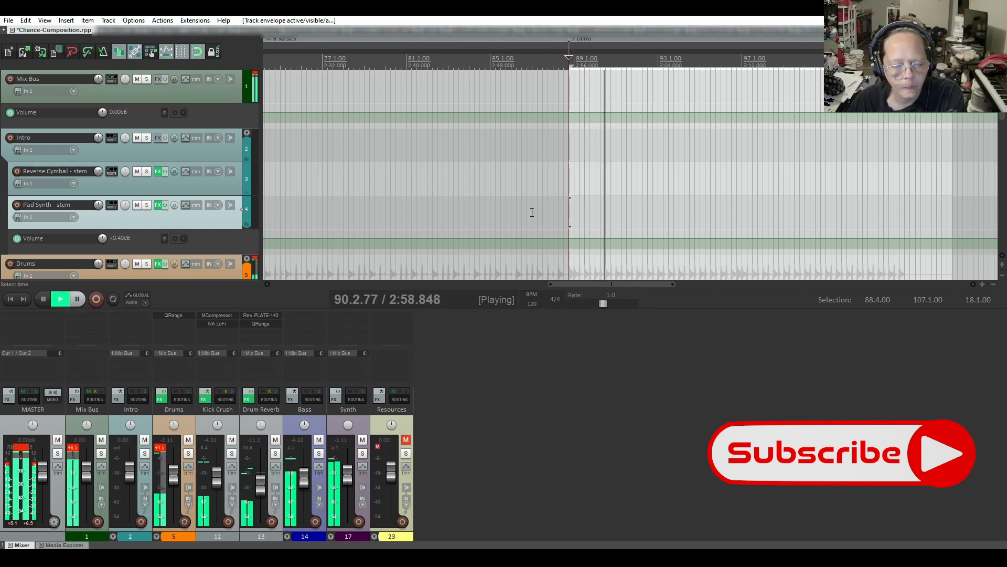
click(76, 301)
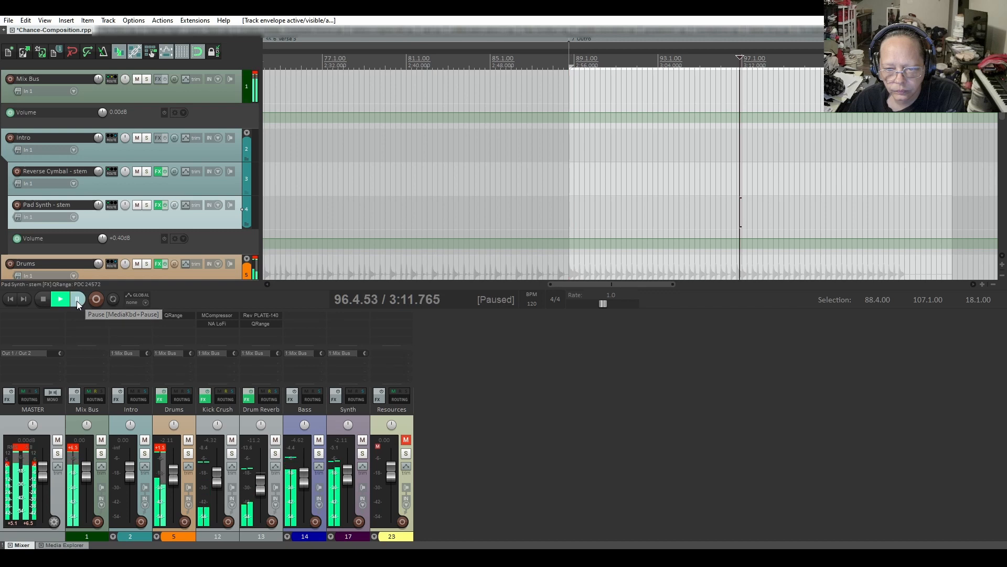
click(738, 256)
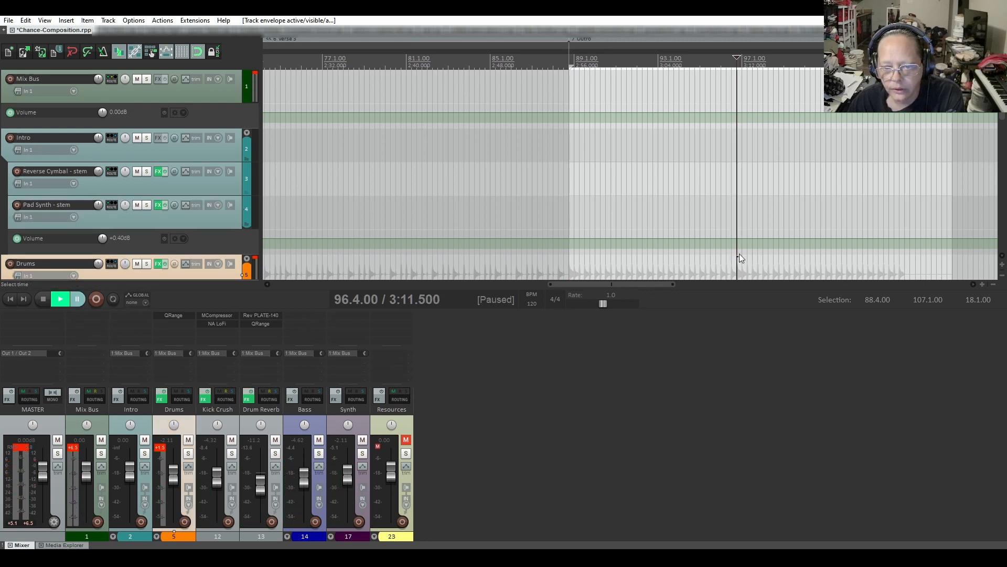
- Add Mix Bus volume envelope points at 96.4.00 and 107.1.00, lowering the second to -inf dB for a fade-out
click(737, 114)
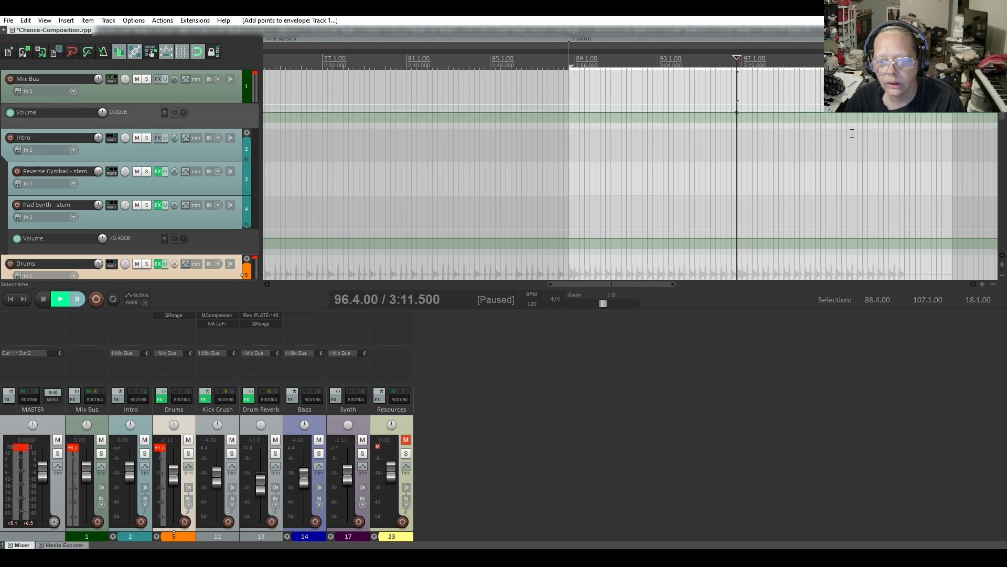
shift+click(952, 114)
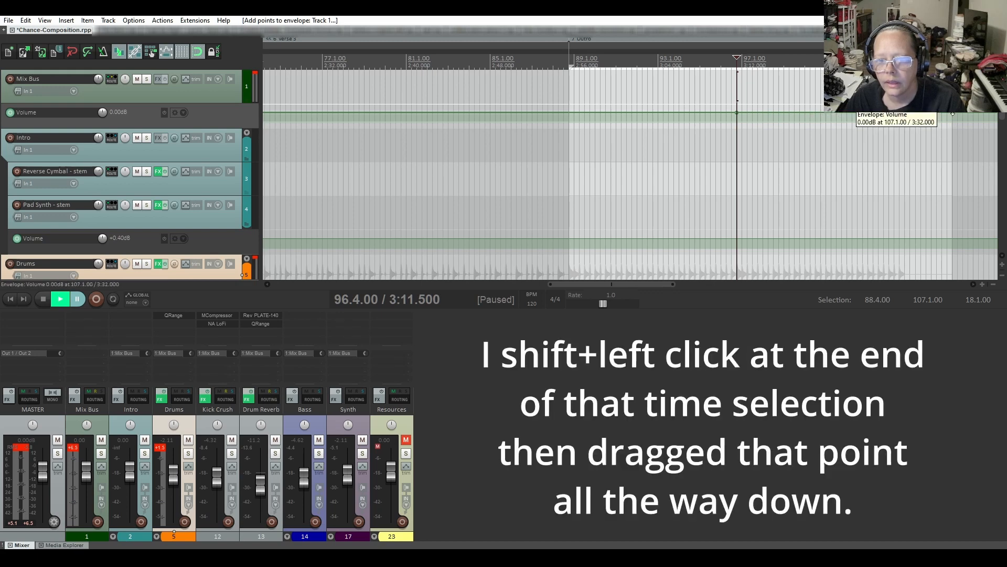
drag(952, 114, 952, 253)
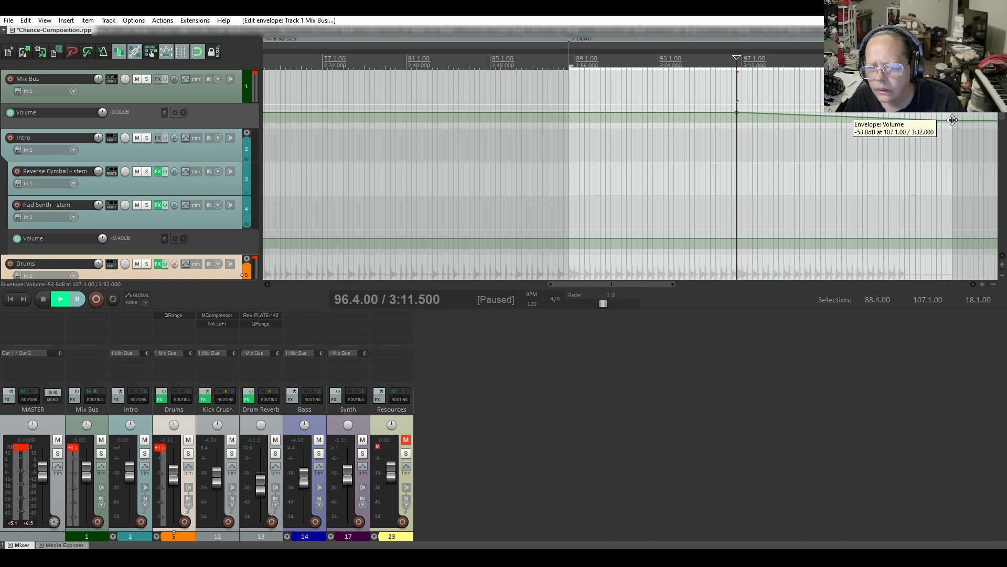
drag(953, 120, 956, 234)
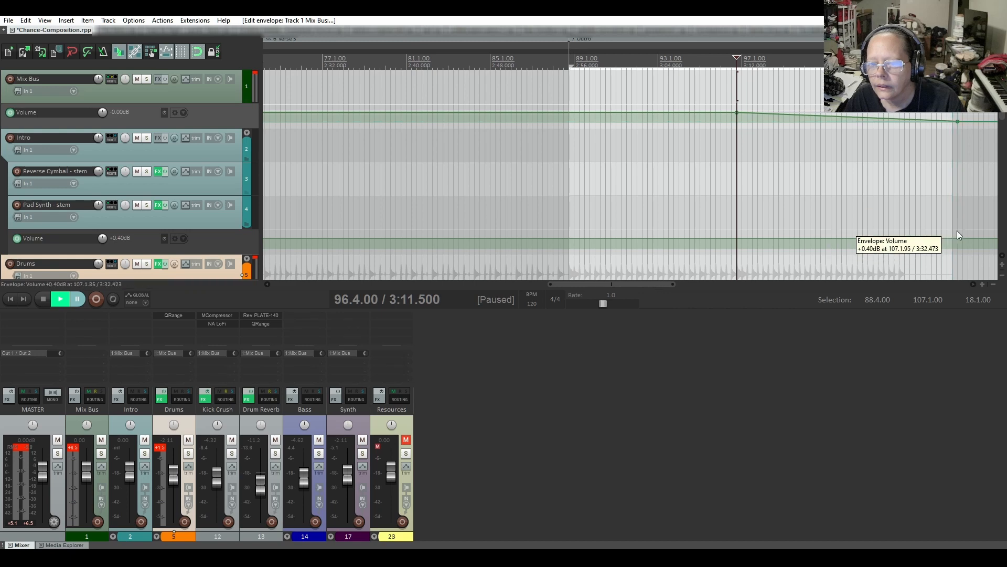
drag(958, 122, 953, 121)
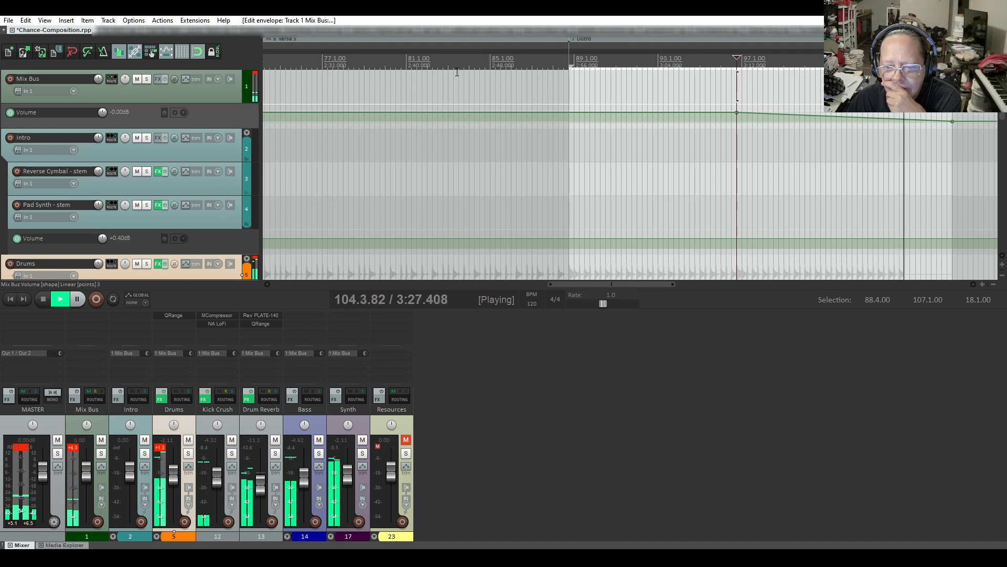
- Move the end point of the Mix Bus fade-out earlier to about bar 104 and audition the shortened fade
key(space)
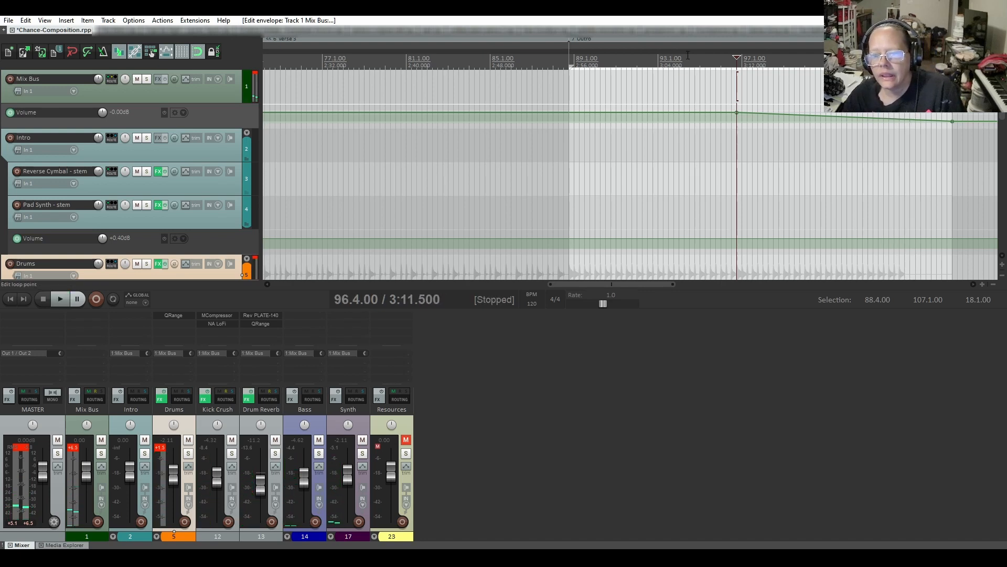
mouse_move(953, 120)
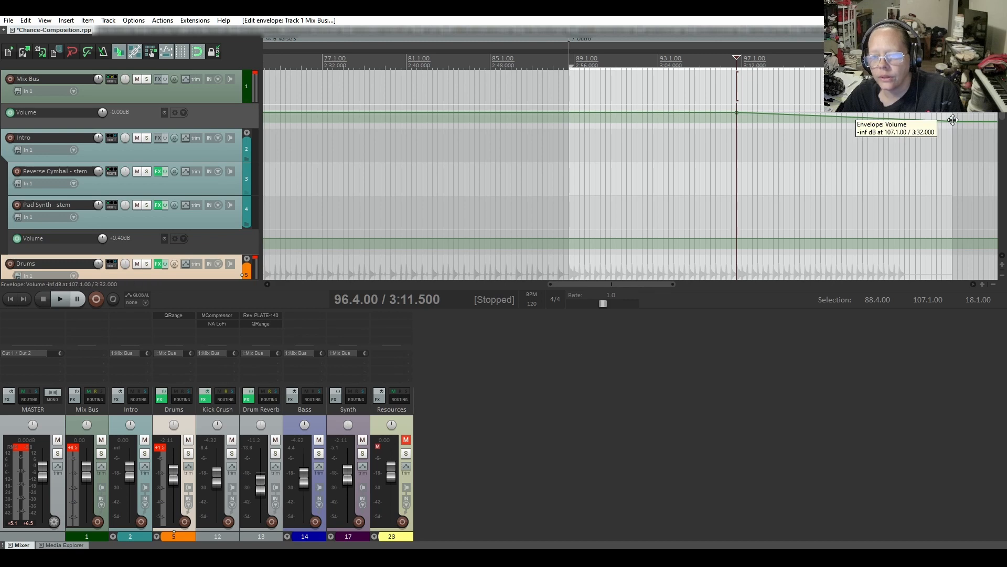
drag(952, 120, 904, 121)
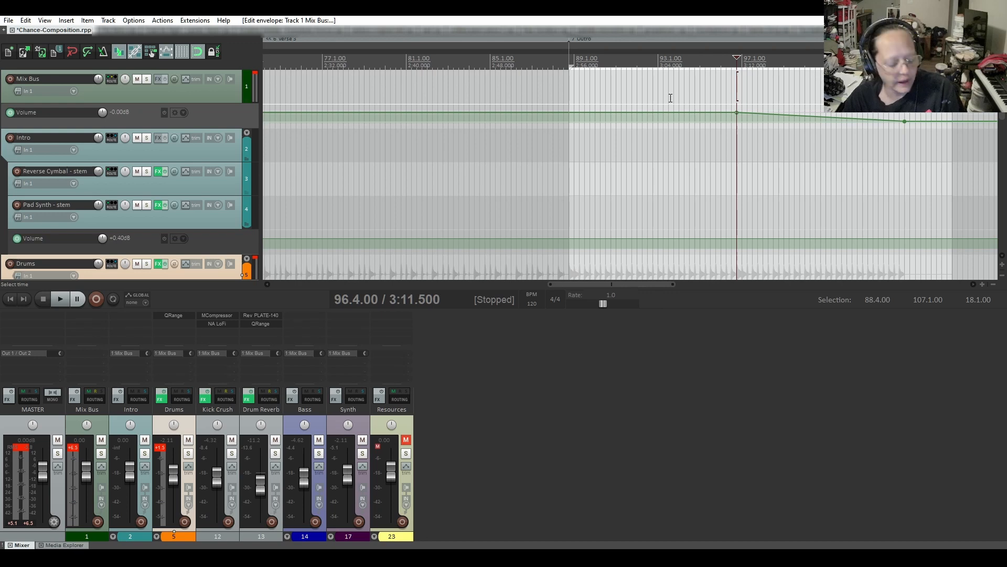
key(space)
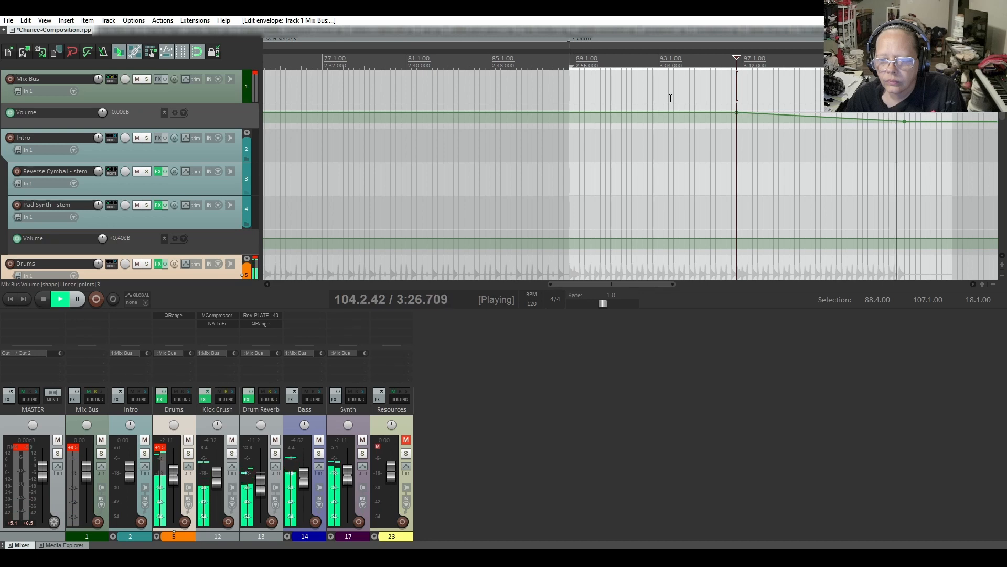
key(space)
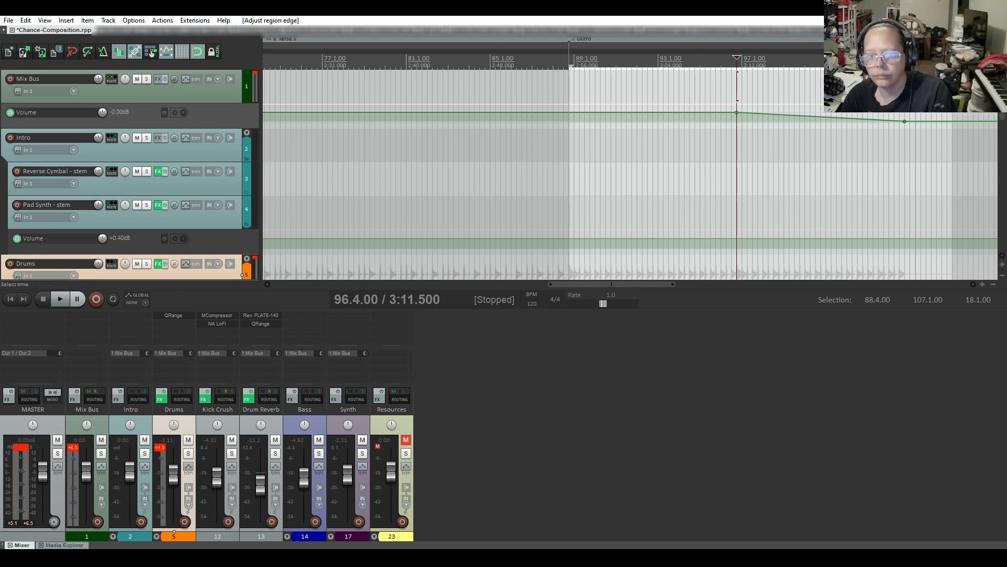
- Clear the time selection and listen to the transition into the fade-out from 94.4.00
key(Escape)
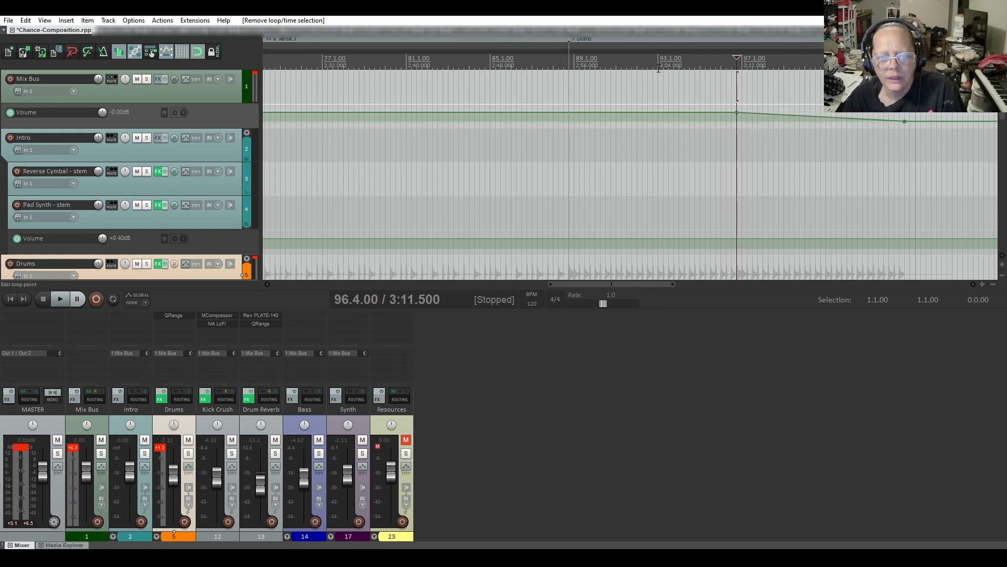
key(space)
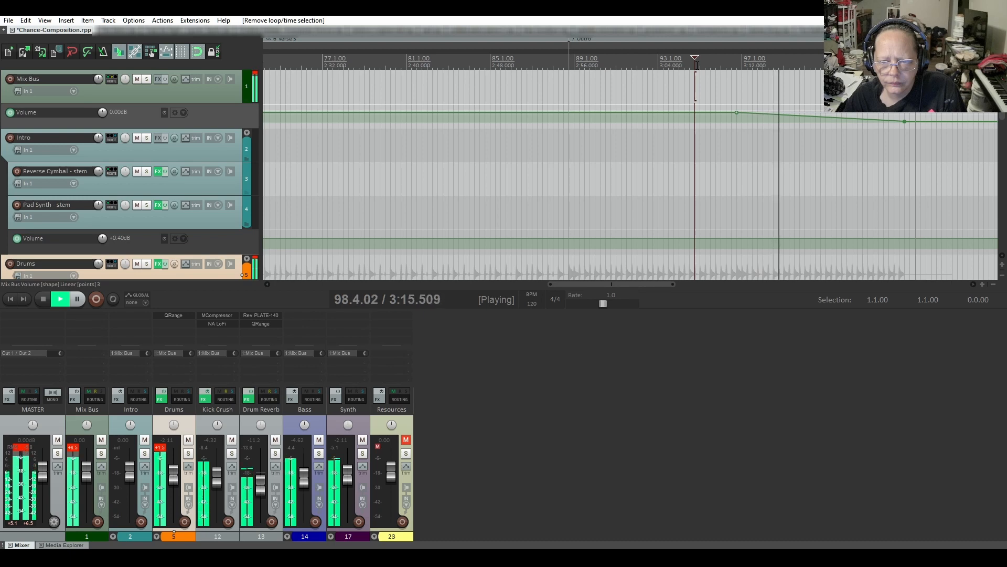
key(space)
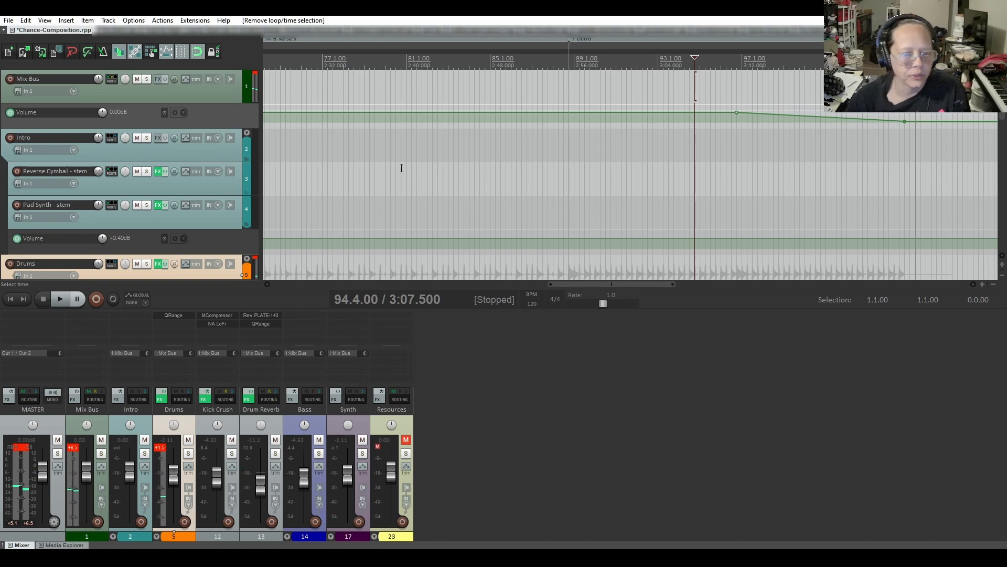
- Activate and show the Volume envelope on the Bass folder track
drag(578, 285, 301, 285)
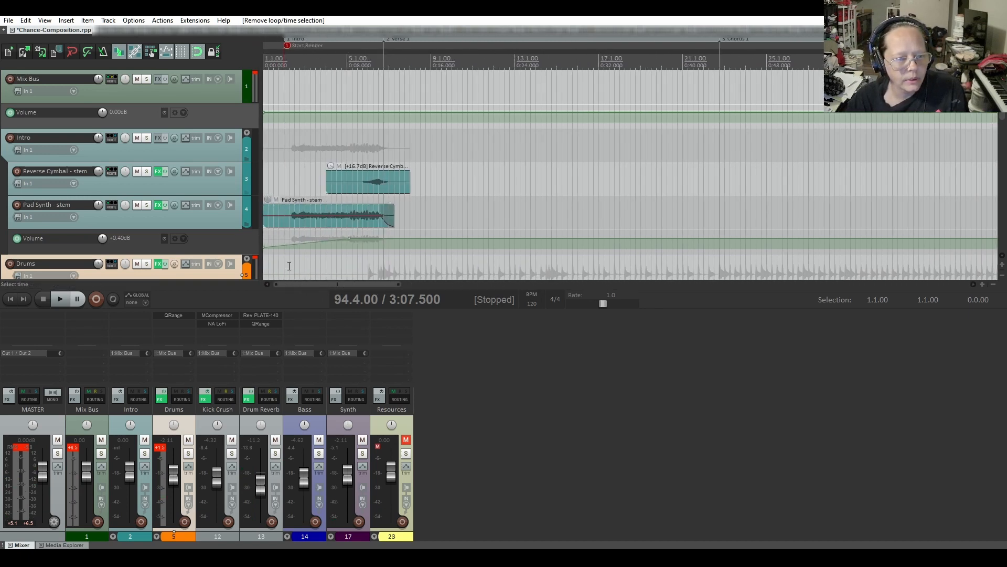
scroll(149, 136, down, 8)
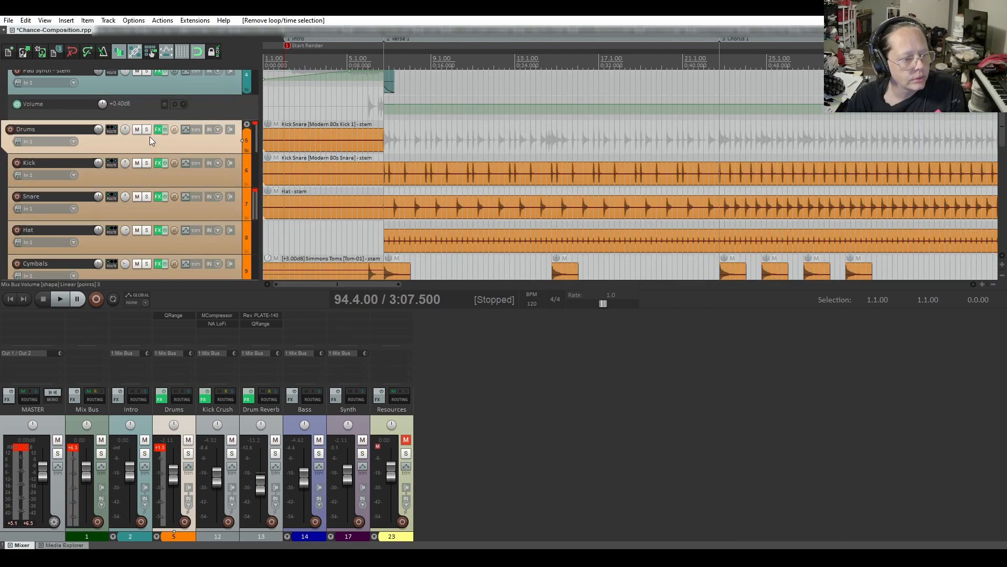
scroll(150, 137, down, 6)
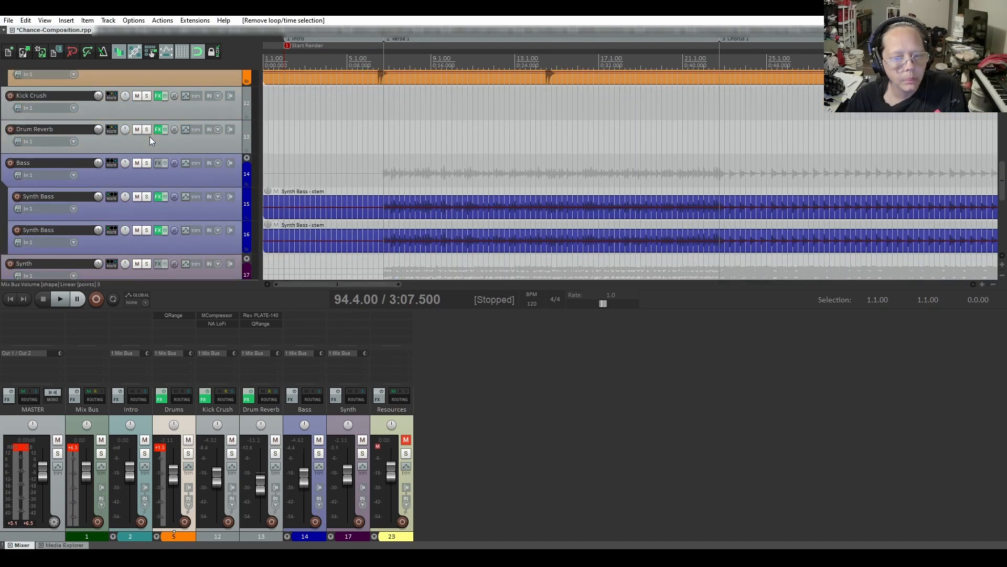
click(190, 163)
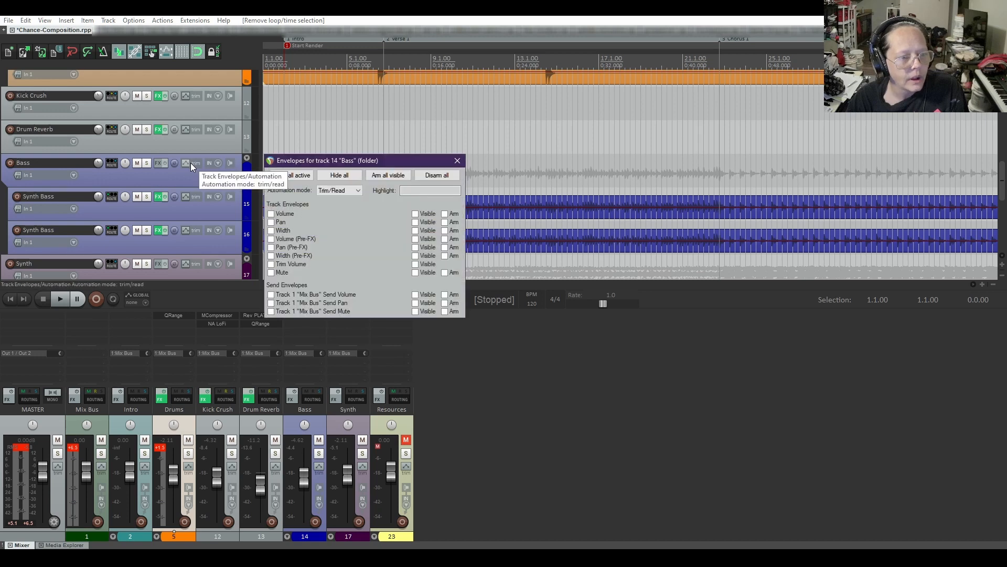
click(271, 213)
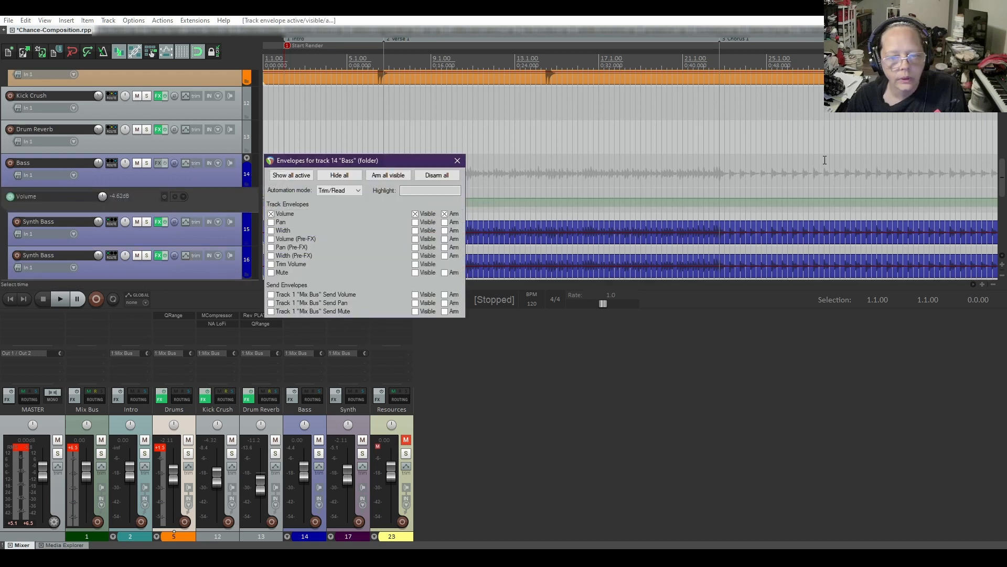
- Listen to the bass level at the start of Chorus 1 from 22.4.00 and review the section's extent up to Verse 2
click(719, 94)
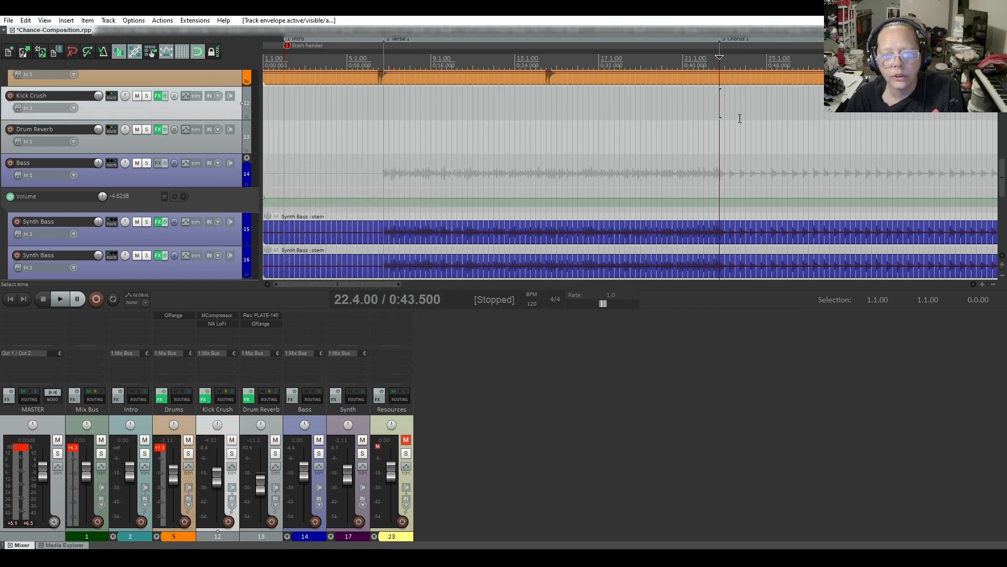
key(space)
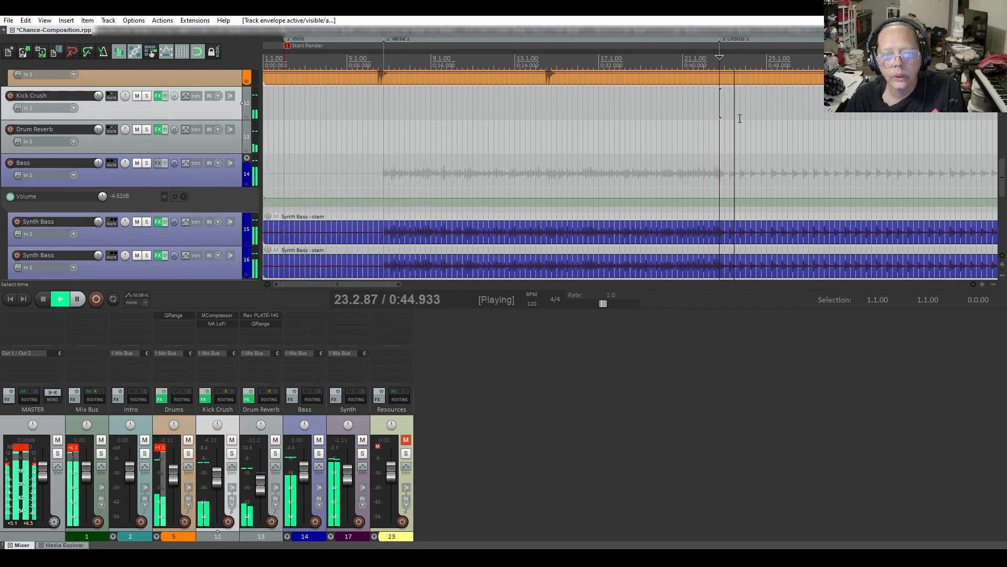
key(space)
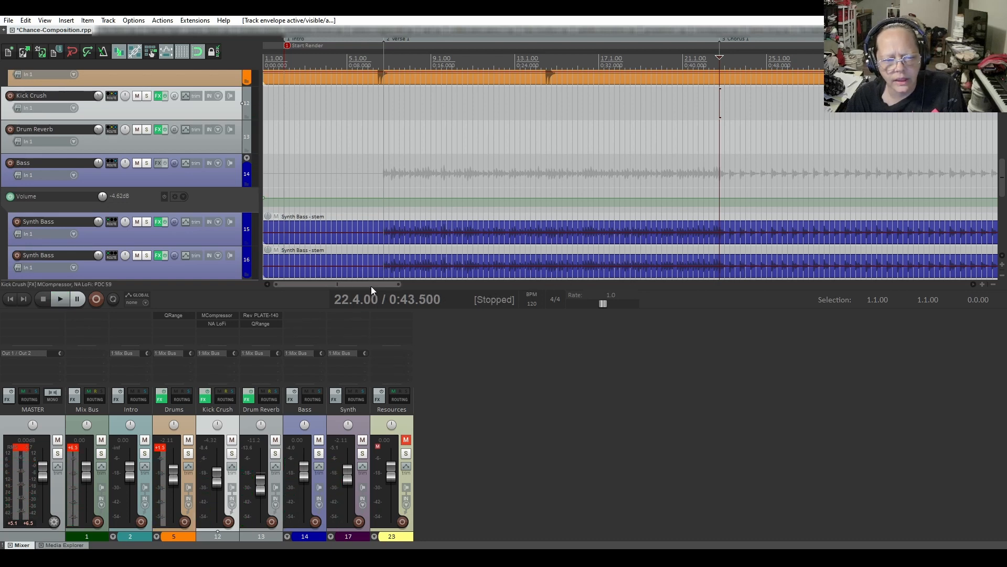
mouse_move(370, 285)
mouse_down()
mouse_move(404, 286)
mouse_move(360, 283)
mouse_up()
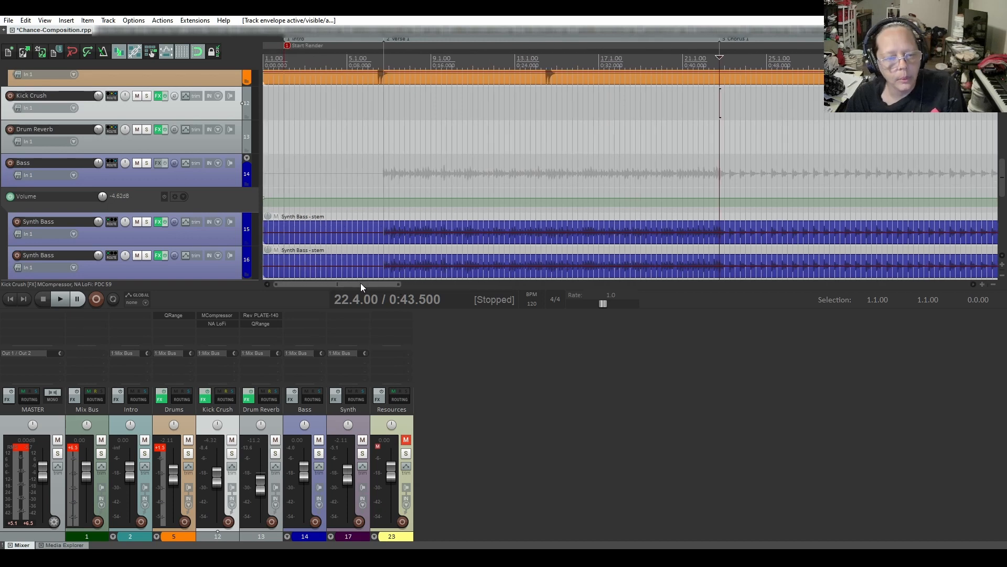
drag(361, 282, 430, 289)
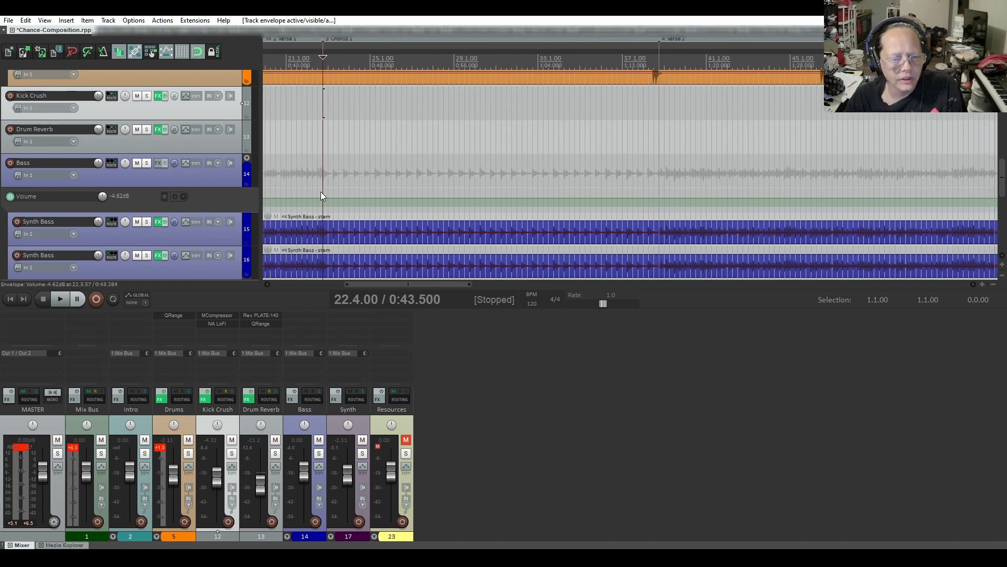
drag(386, 286, 304, 287)
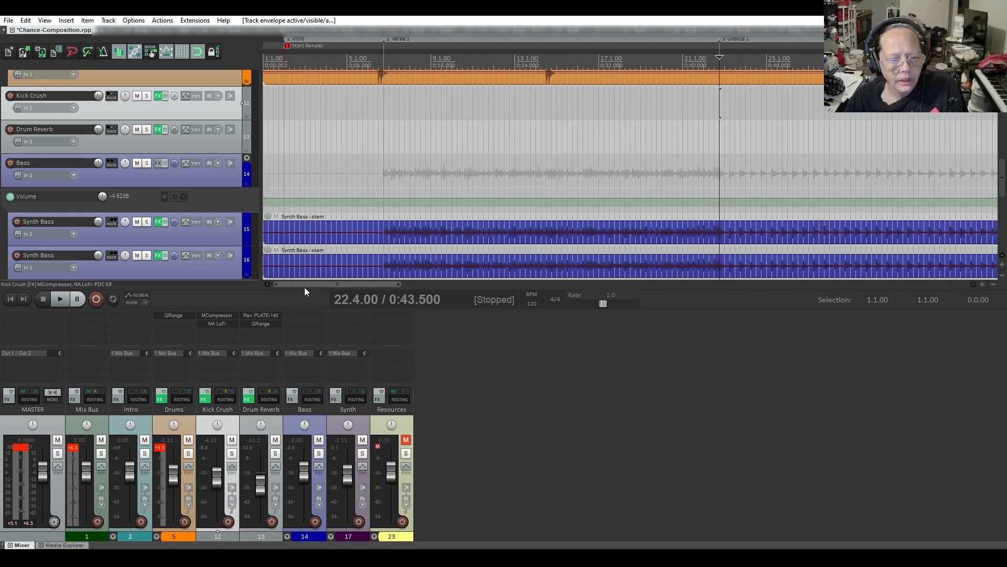
- Play from the start of Verse 1 at 6.4.00 and lower the Bass folder's fader slightly while listening into Chorus 1
click(384, 186)
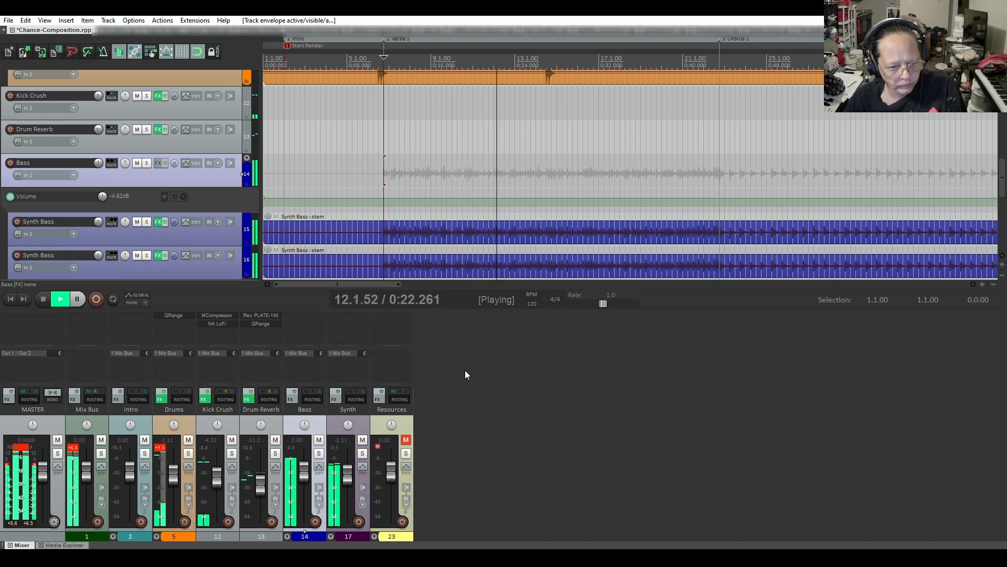
mouse_move(303, 474)
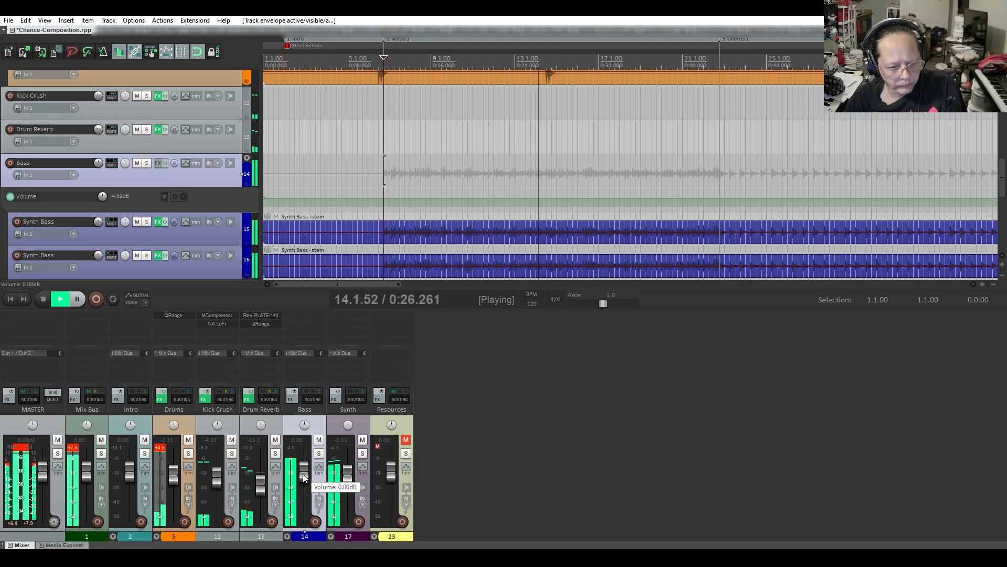
scroll(303, 477, down, 1)
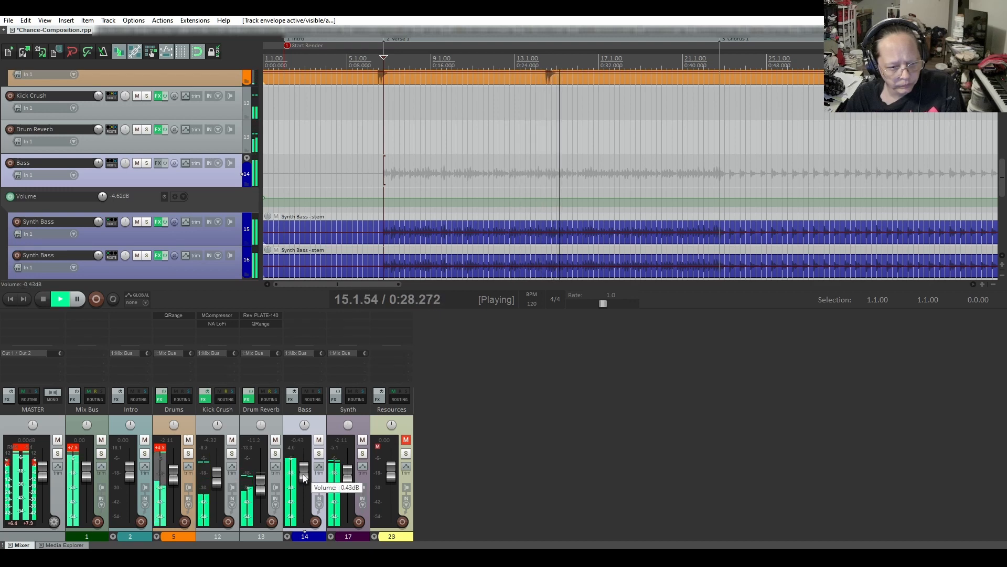
scroll(303, 475, down, 1)
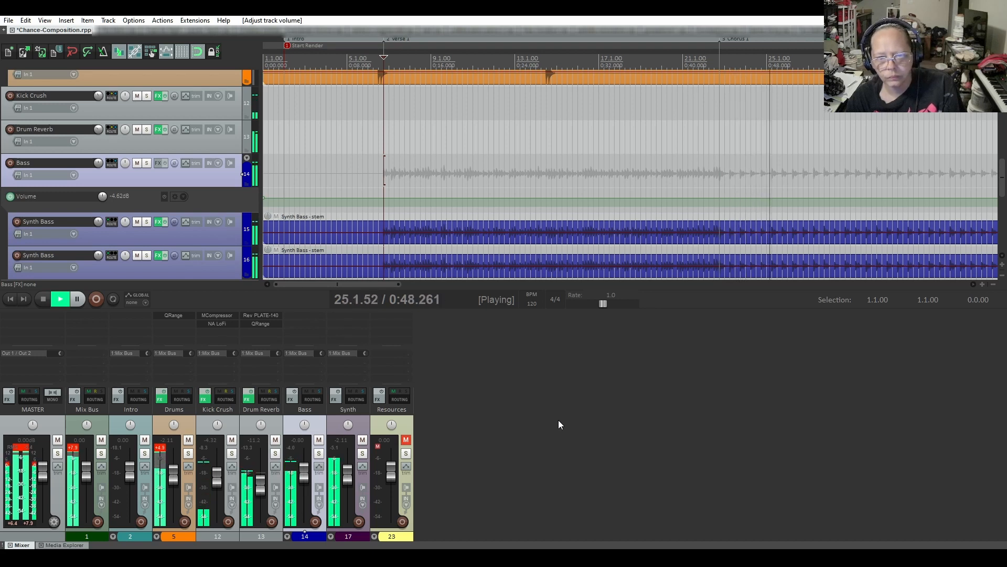
key(space)
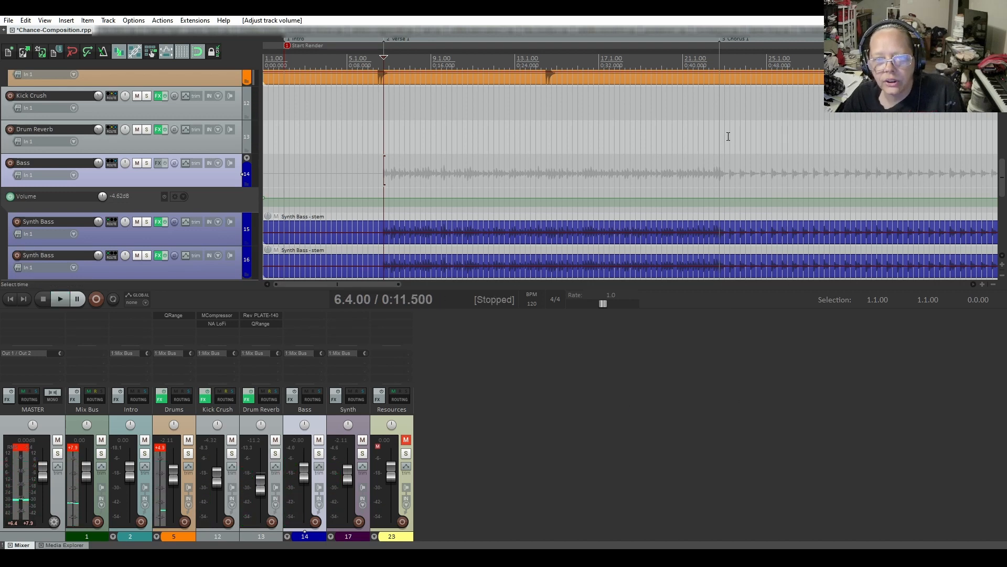
scroll(392, 284, right, 5)
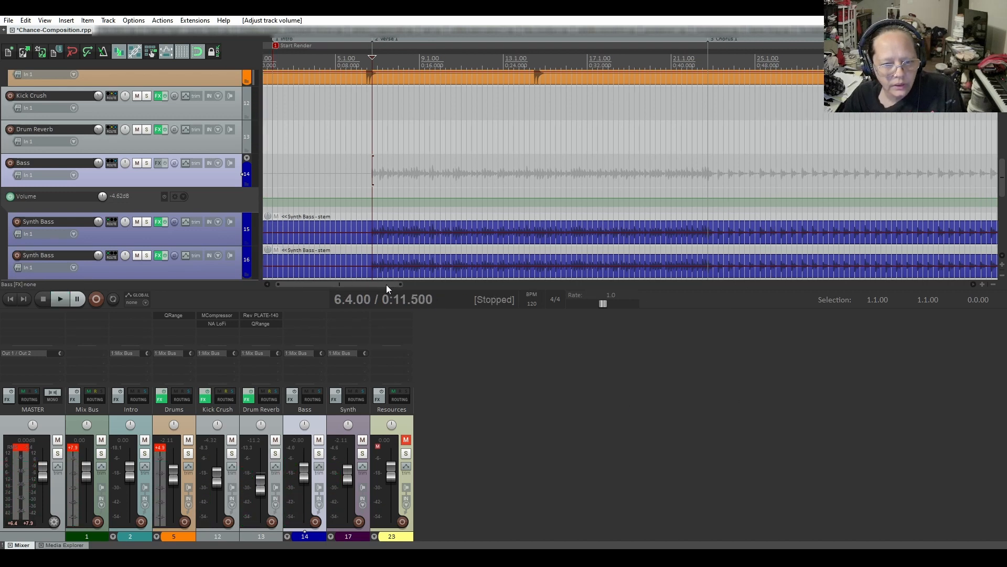
- Select Chorus 1 from 22.4.00 to 38.4.00, slightly lower the Bass folder's volume envelope within it, and enlarge the envelope lane
drag(401, 284, 417, 284)
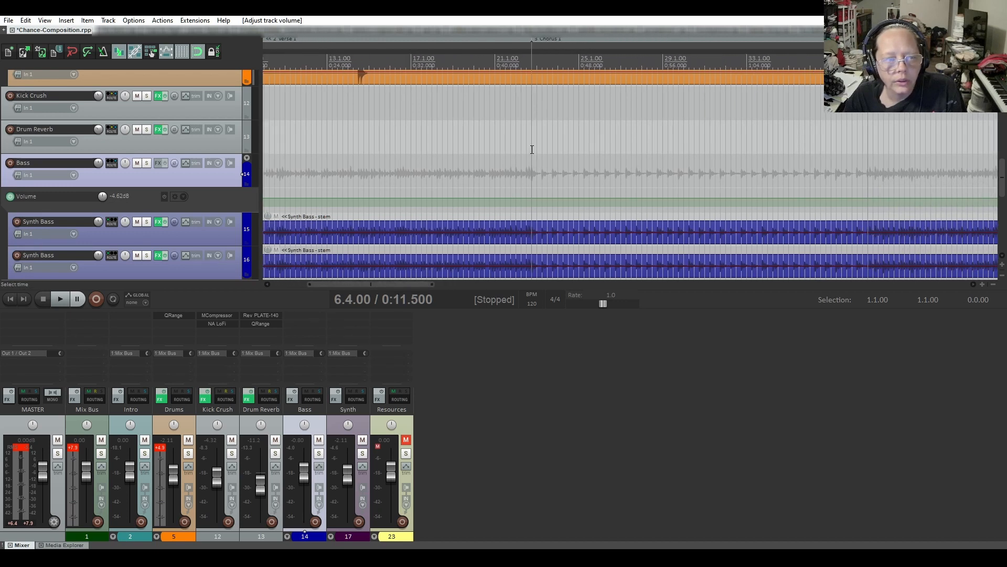
drag(532, 150, 869, 145)
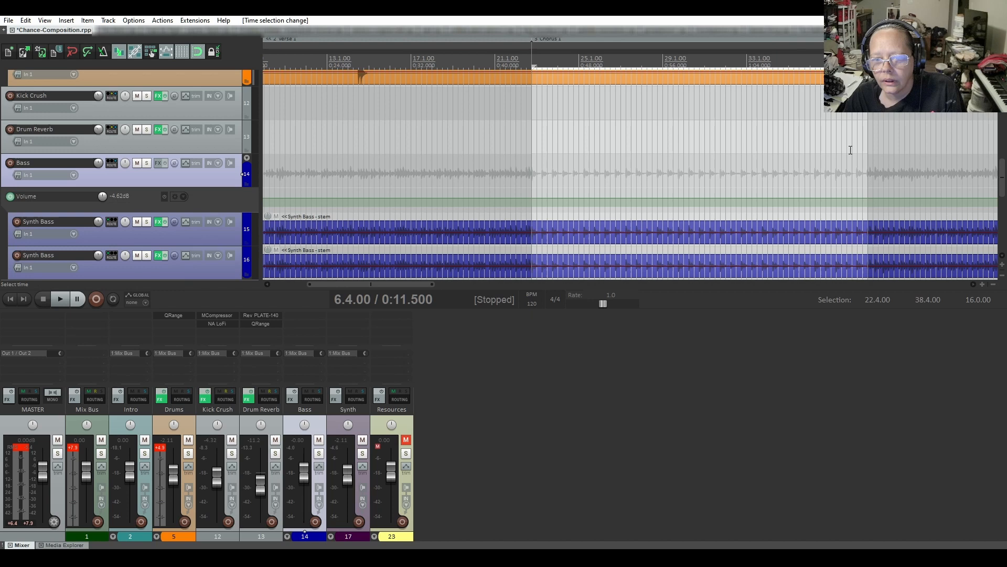
click(753, 197)
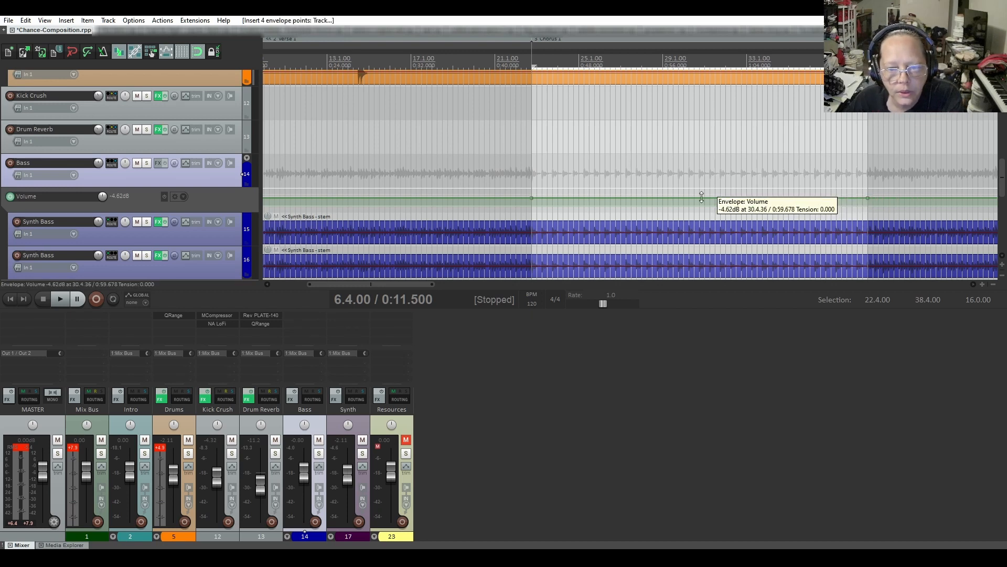
drag(702, 197, 702, 208)
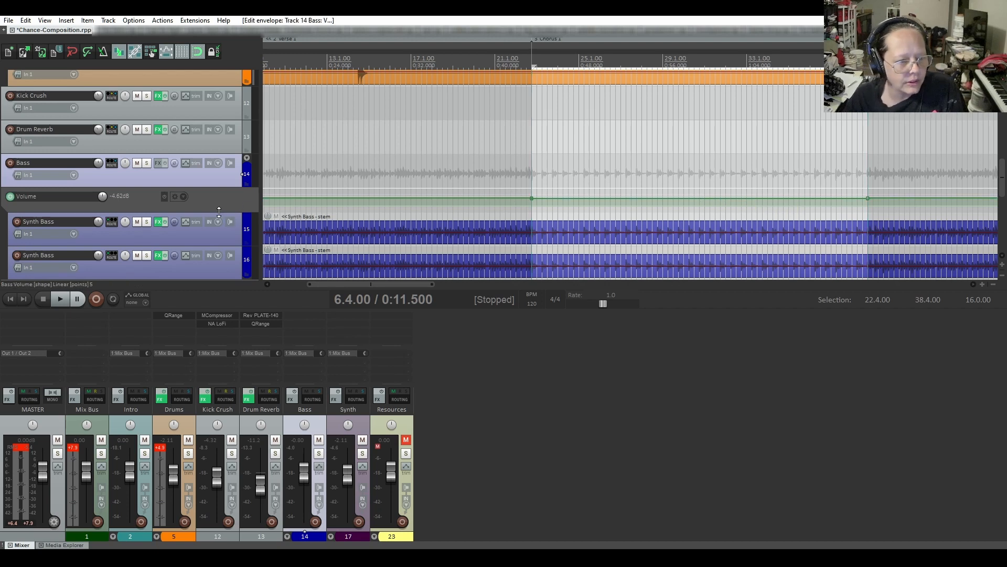
drag(218, 211, 216, 250)
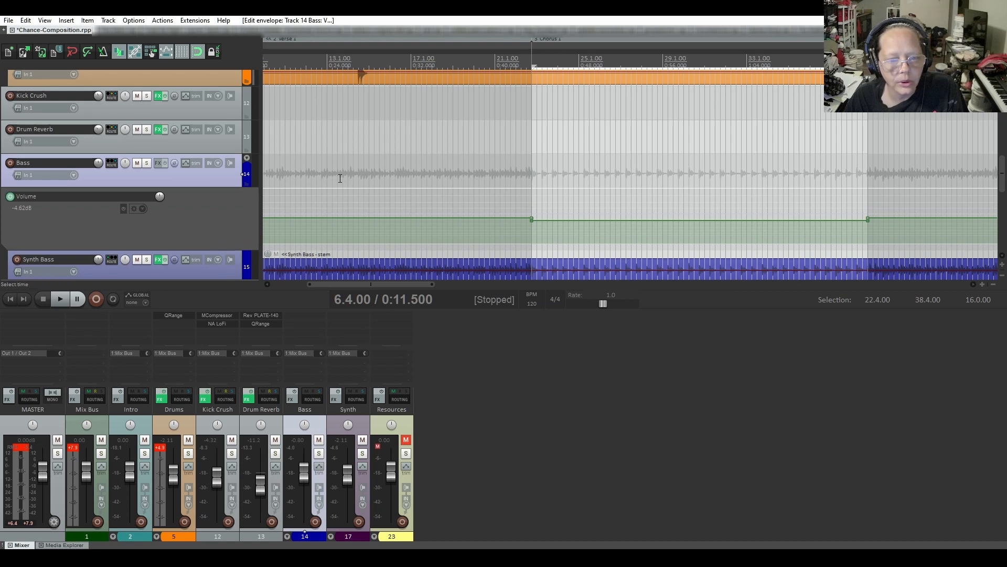
- Play from 21.4.00 to hear the bass level going from Verse 1 into Chorus 1
click(511, 79)
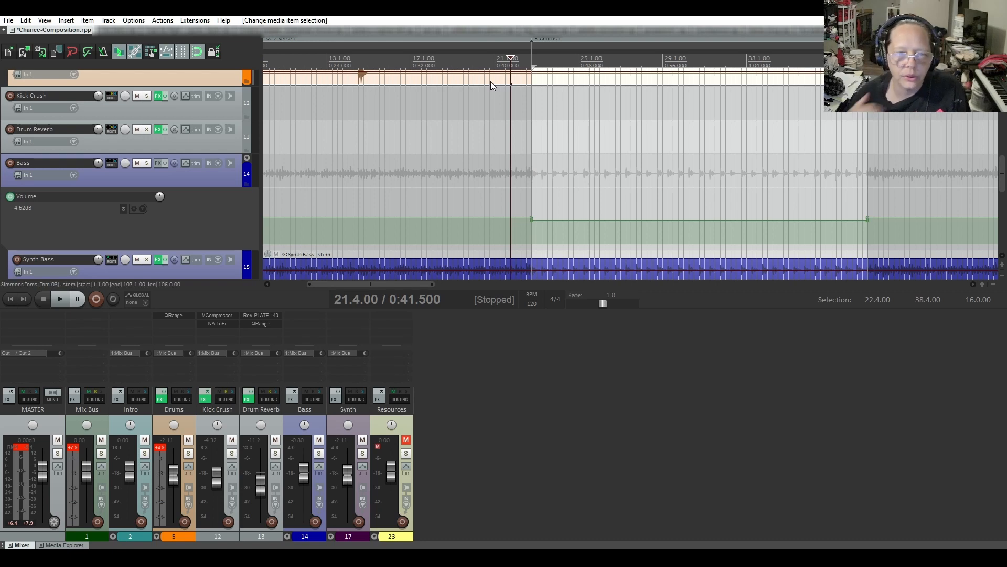
key(space)
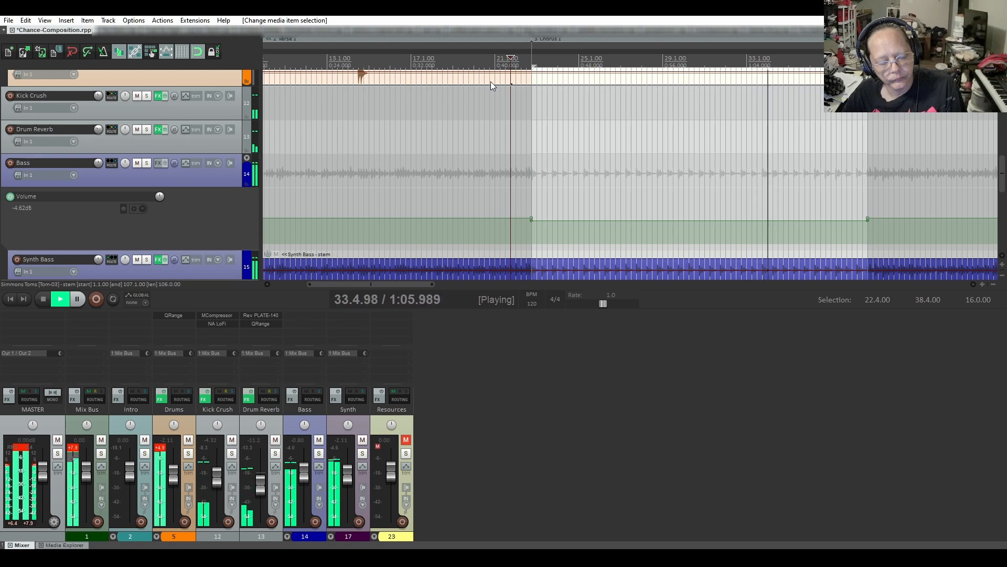
key(space)
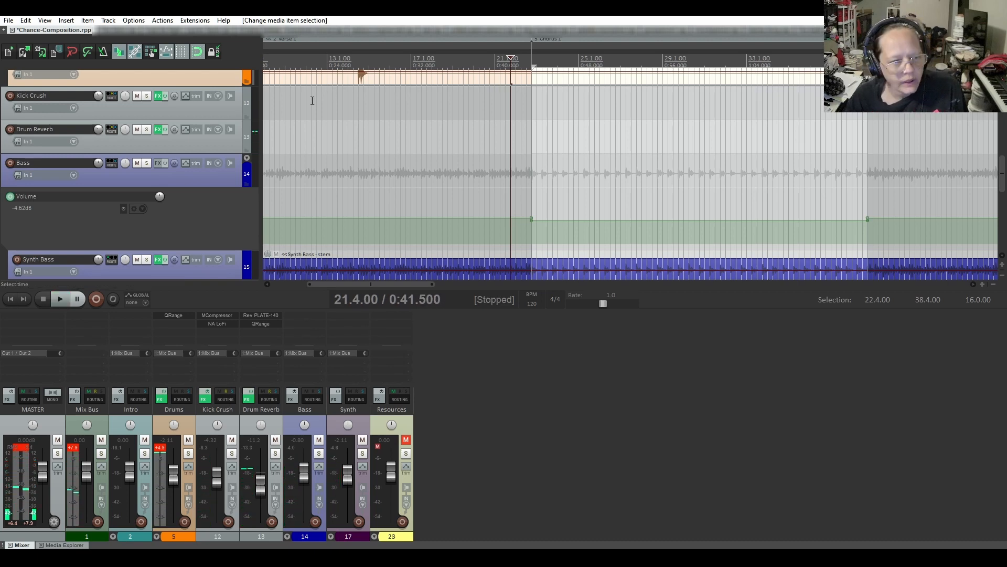
- Activate and show the Volume envelope on the Kick track
scroll(217, 143, up, 7)
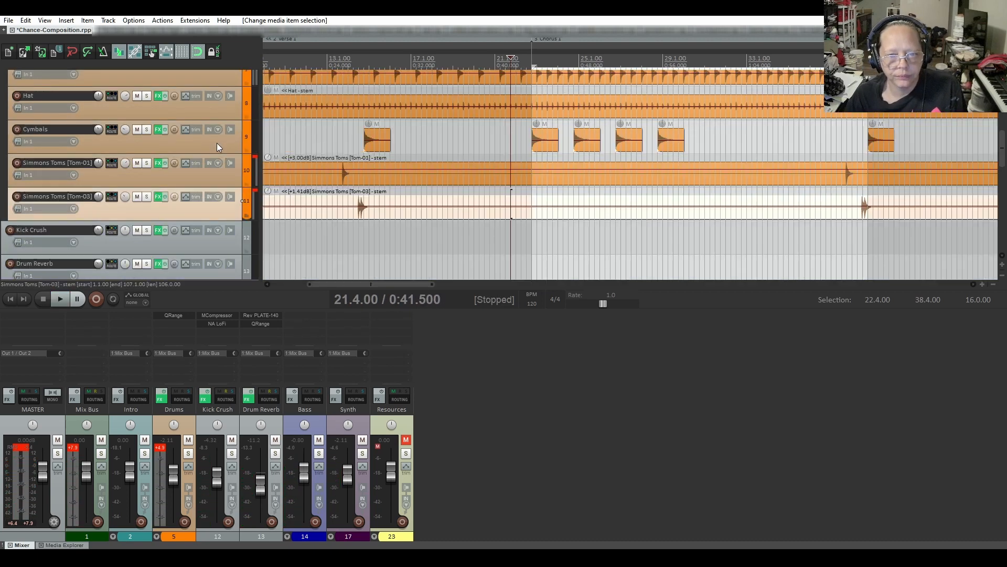
scroll(216, 143, up, 1)
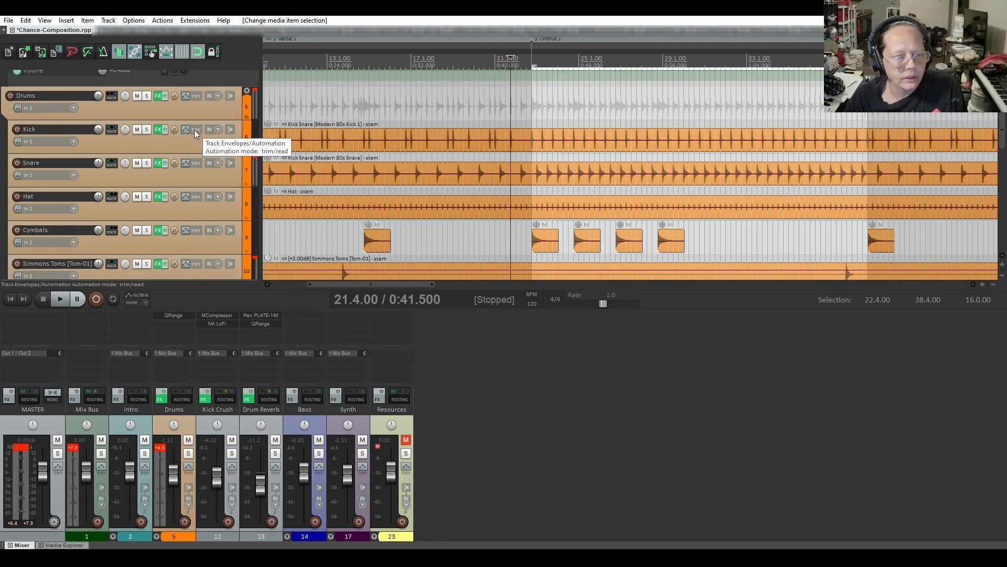
click(195, 130)
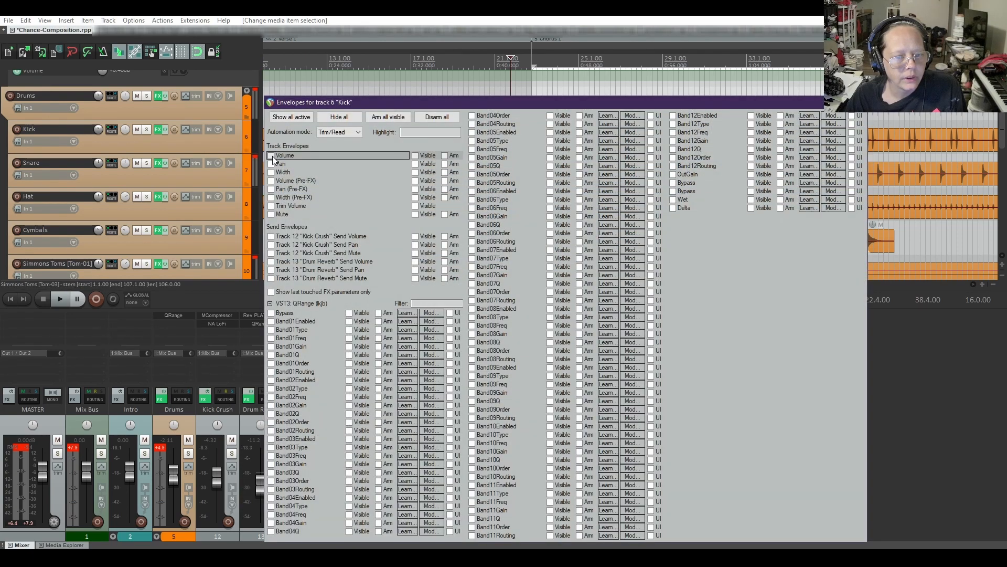
click(271, 156)
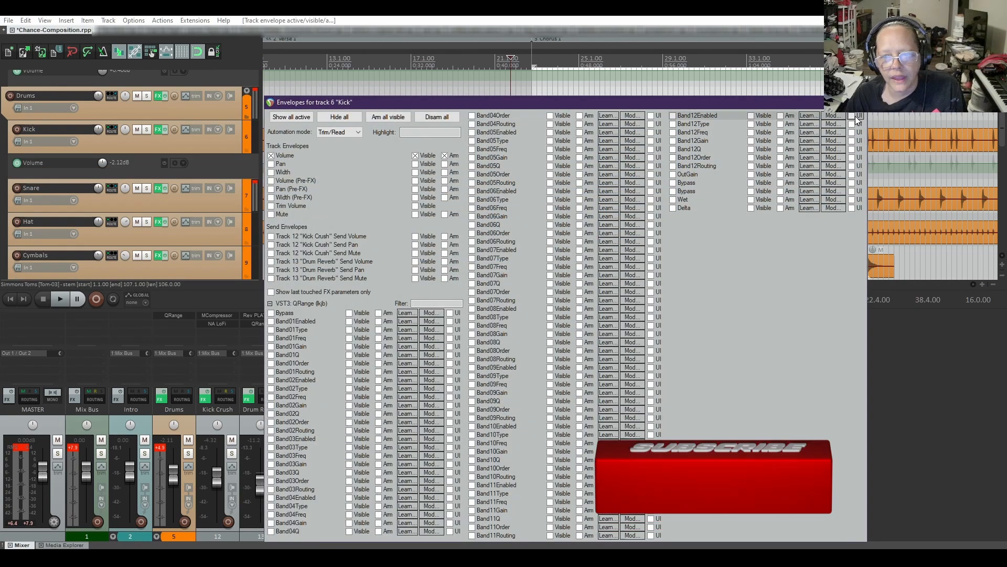
key(Escape)
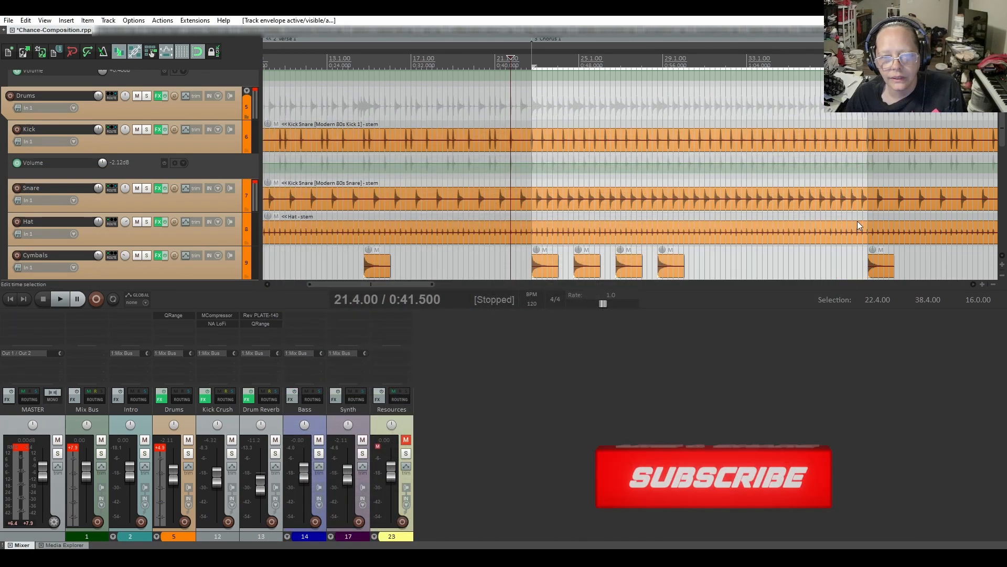
- Insert envelope points around Chorus 1 on the Kick's volume envelope, raise that section to -0.92 dB, and listen from 21.4.00
click(561, 164)
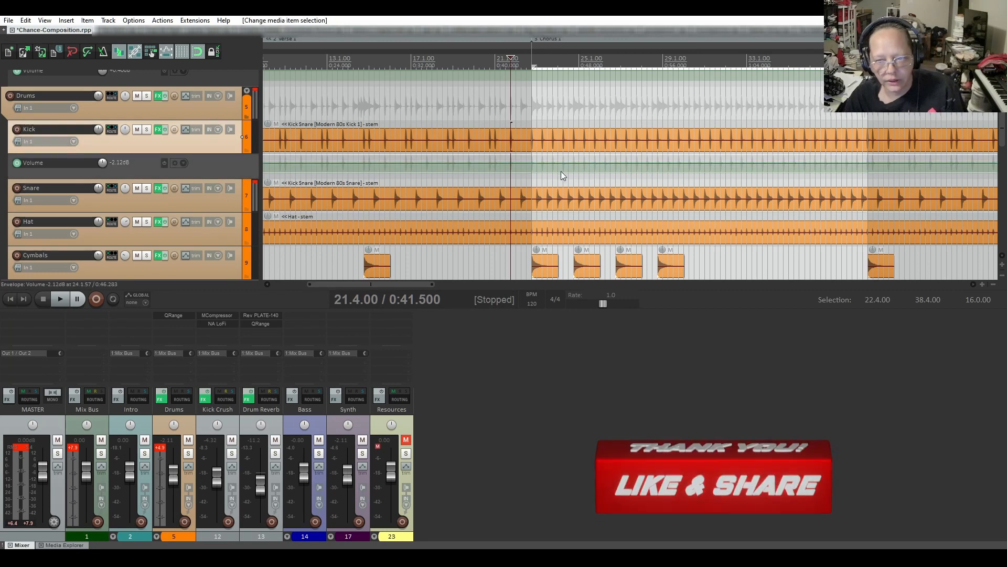
key(ctrl+shift+Insert)
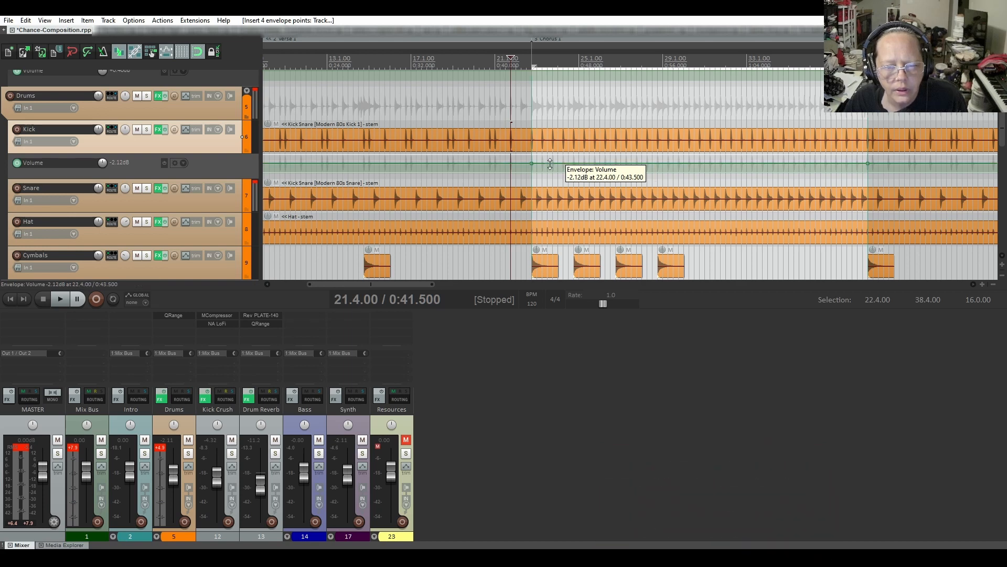
drag(549, 165, 549, 201)
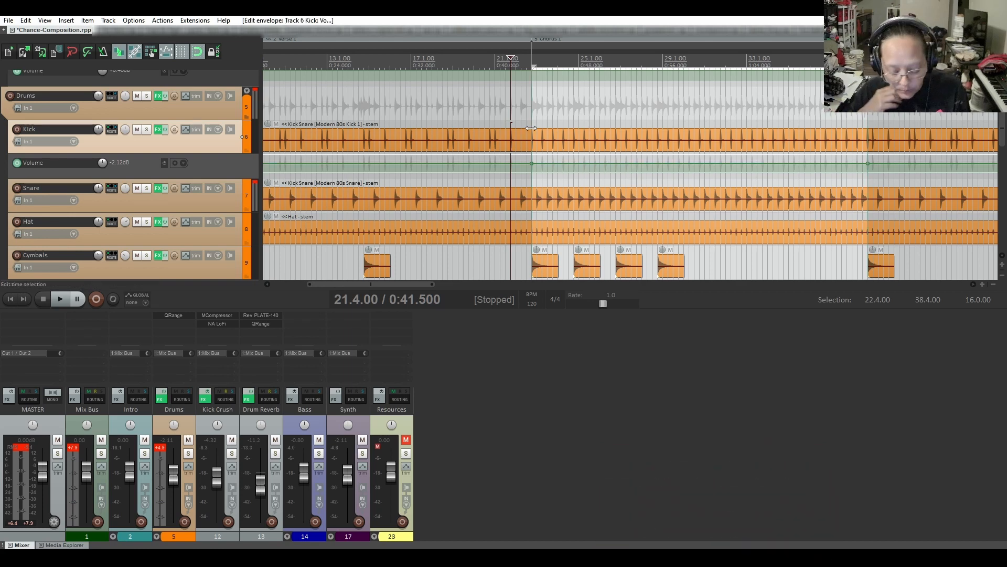
key(space)
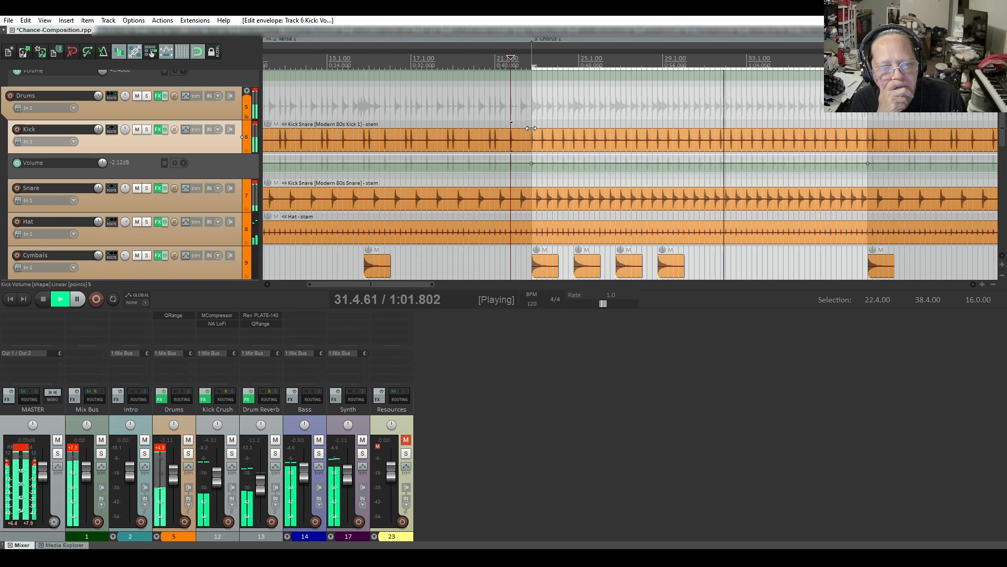
key(space)
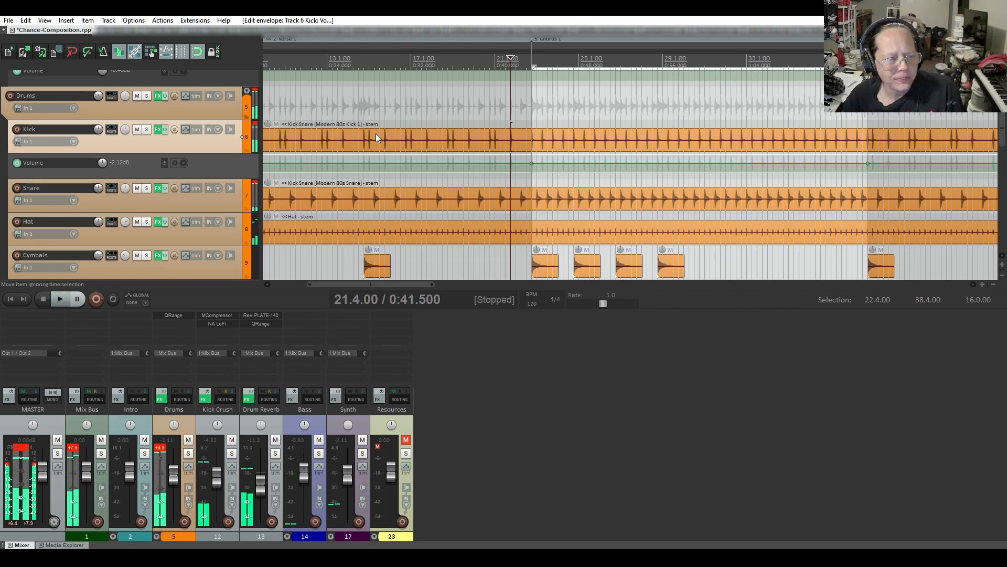
- Solo the Kick track and listen to it alone from 21.4.00 into Chorus 1
click(147, 131)
key(space)
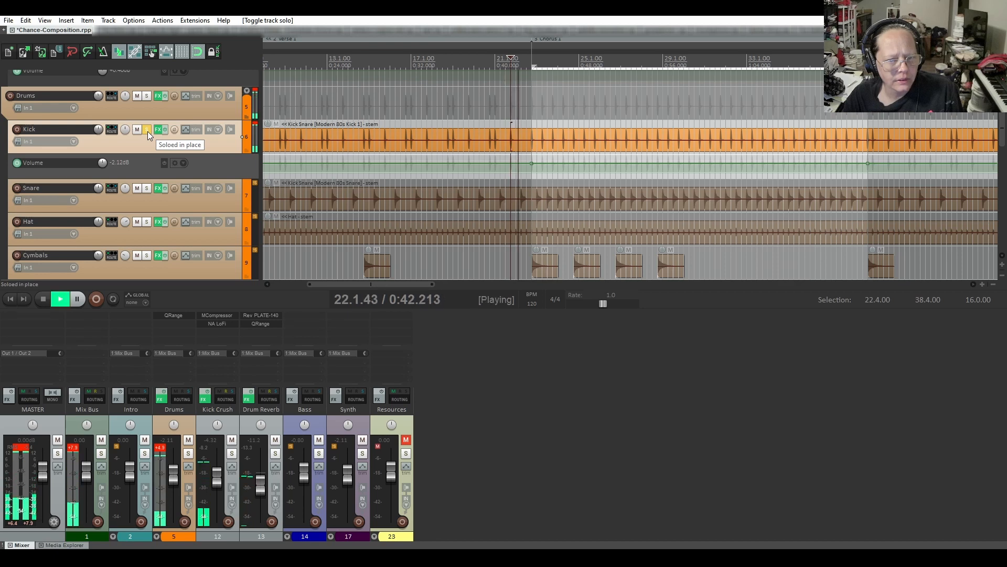
key(space)
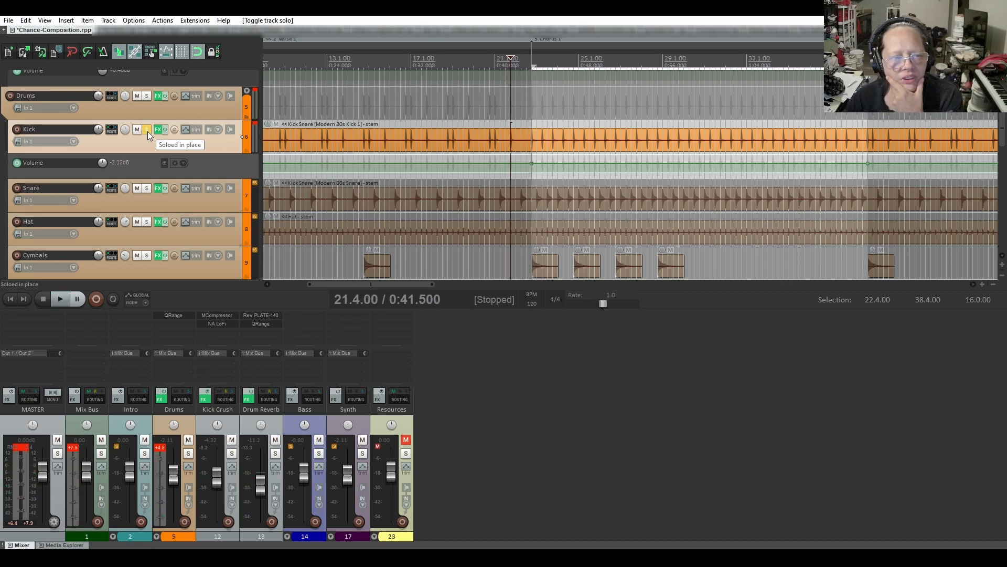
- Add Cockos ReaPitch after QRange in the Kick track's effects chain, keeping its window clear of the Kick's waveform
click(156, 130)
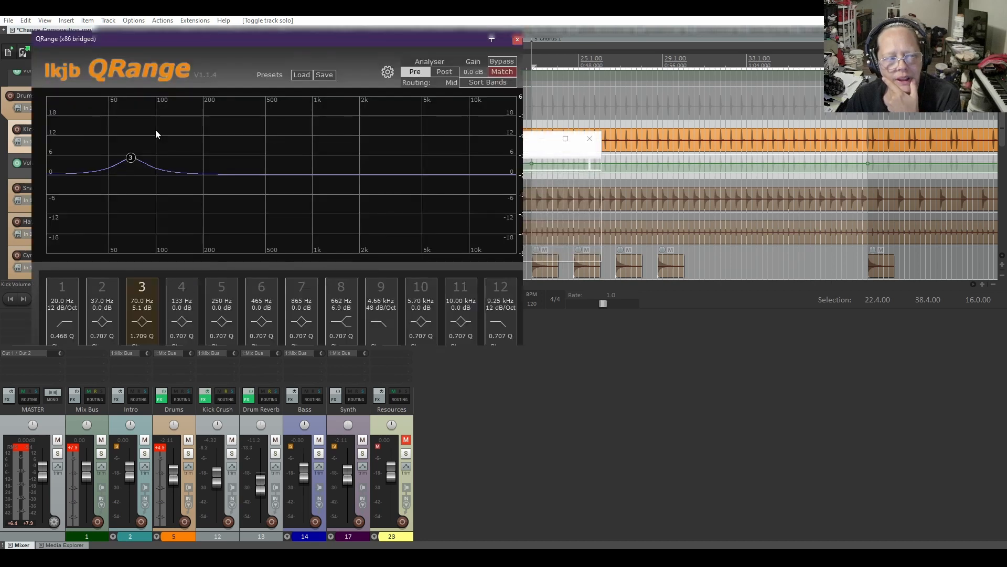
click(517, 40)
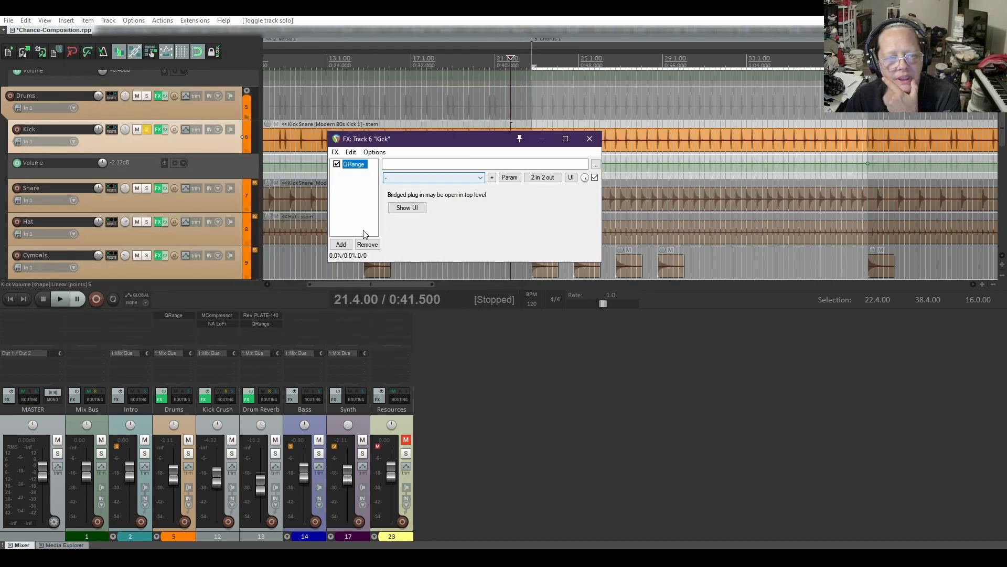
click(341, 245)
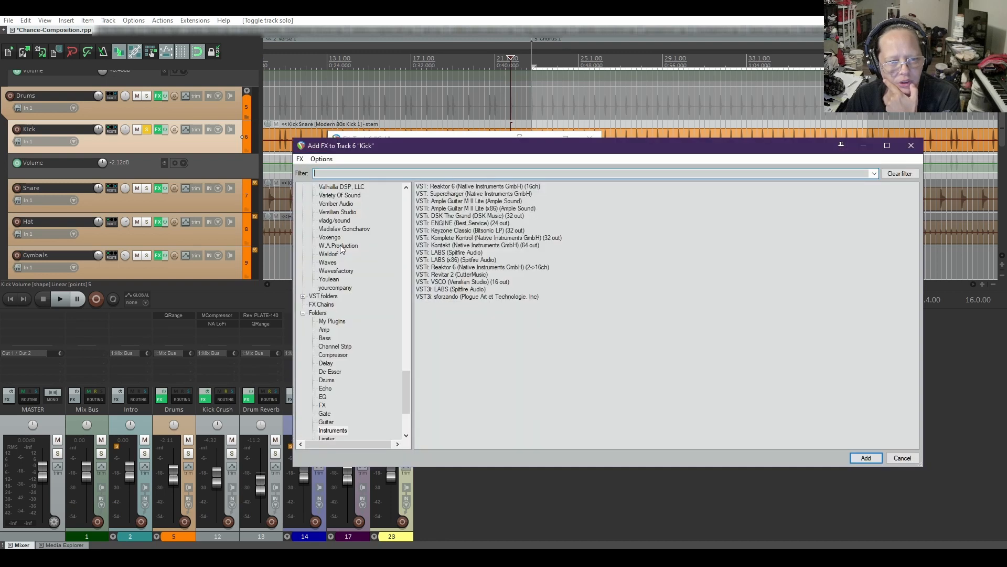
drag(411, 385, 404, 203)
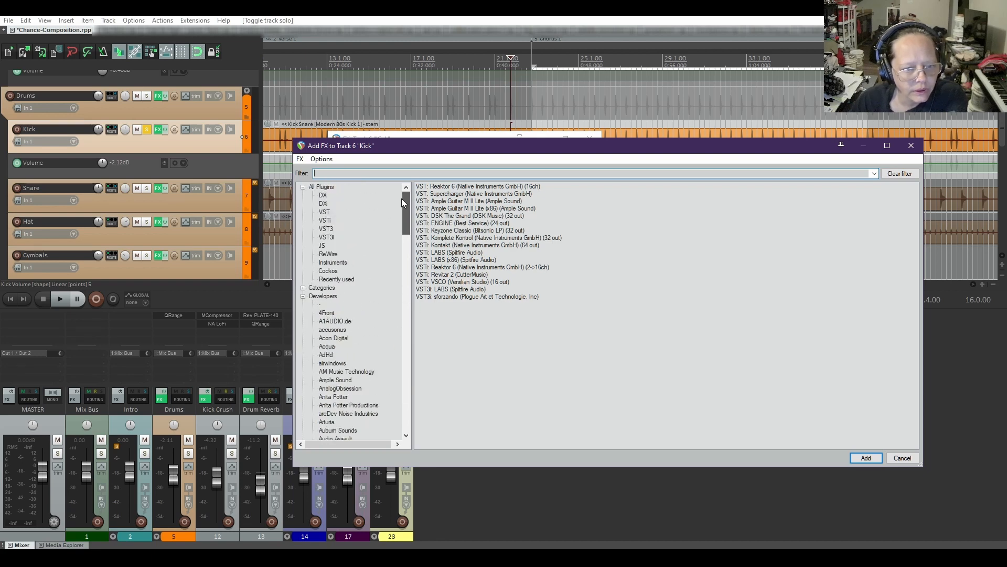
click(329, 271)
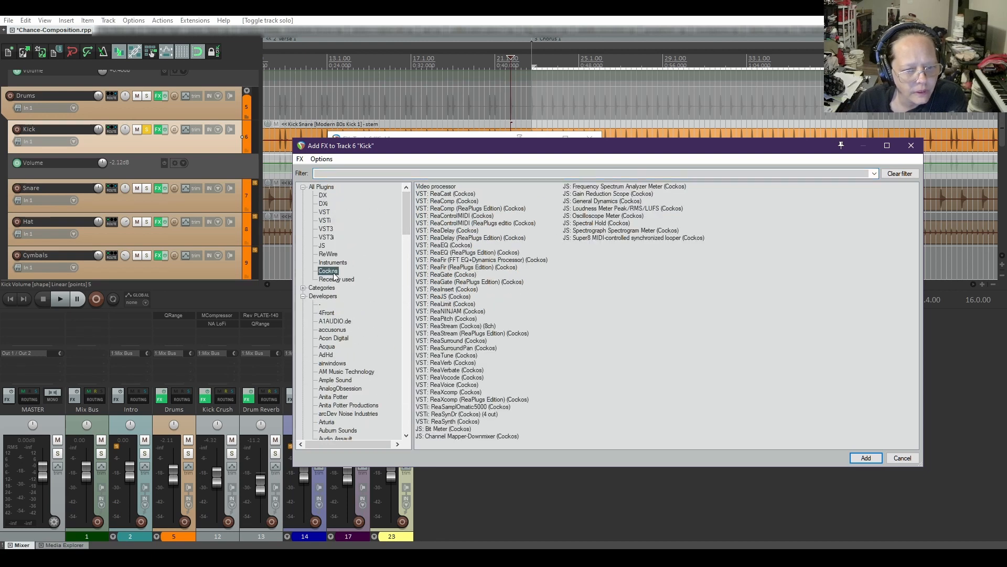
double_click(449, 320)
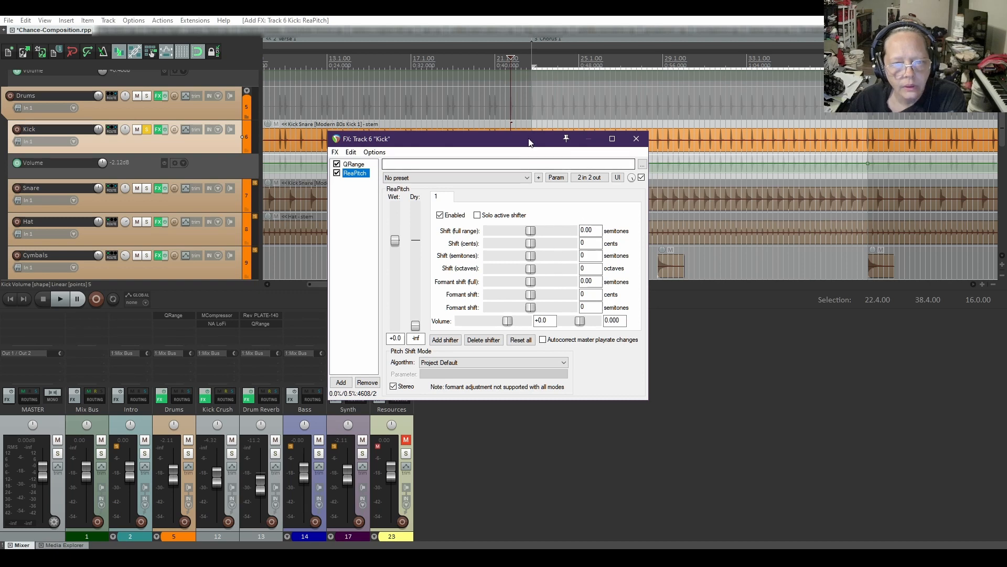
drag(528, 142, 537, 195)
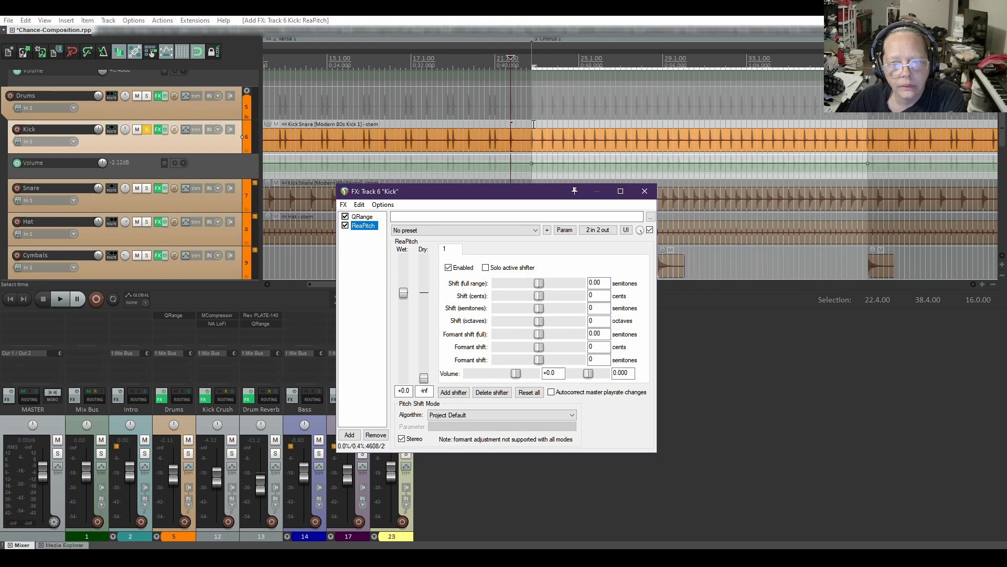
- Loop the start of Chorus 1 from 22.4.00 to 25.2.00 and set ReaPitch's semitone shift to -2 while listening to the kick
drag(533, 124, 585, 124)
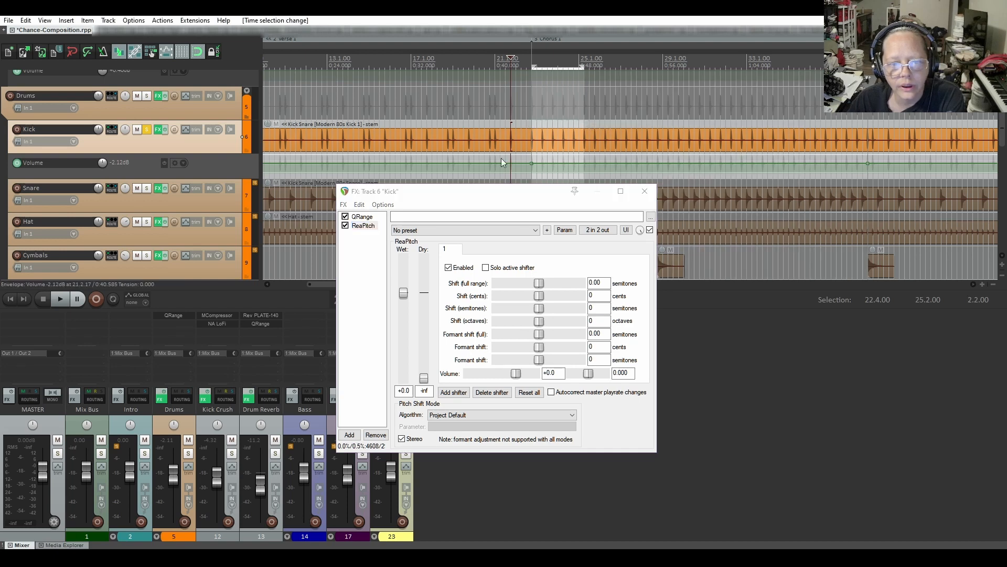
click(113, 299)
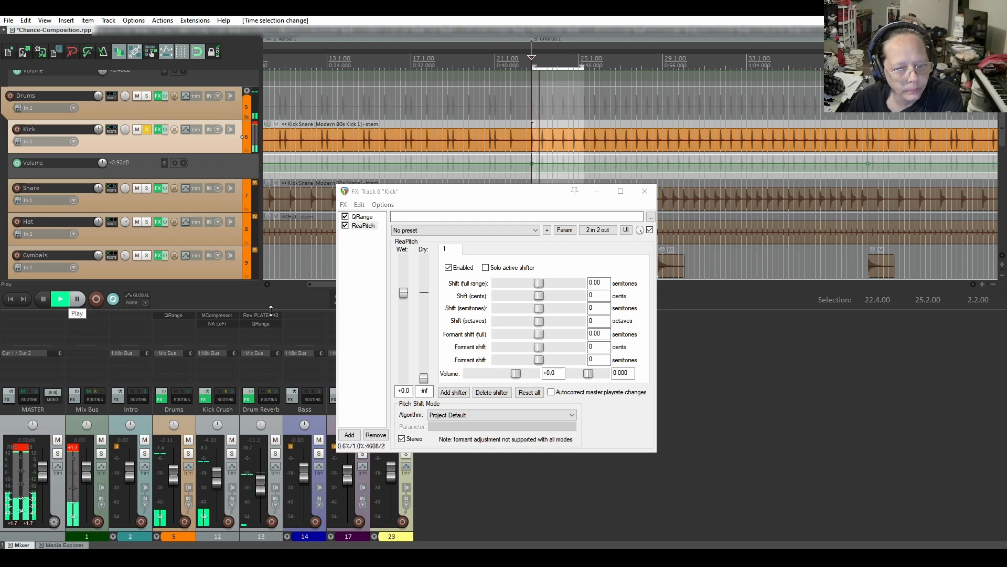
drag(540, 308, 536, 310)
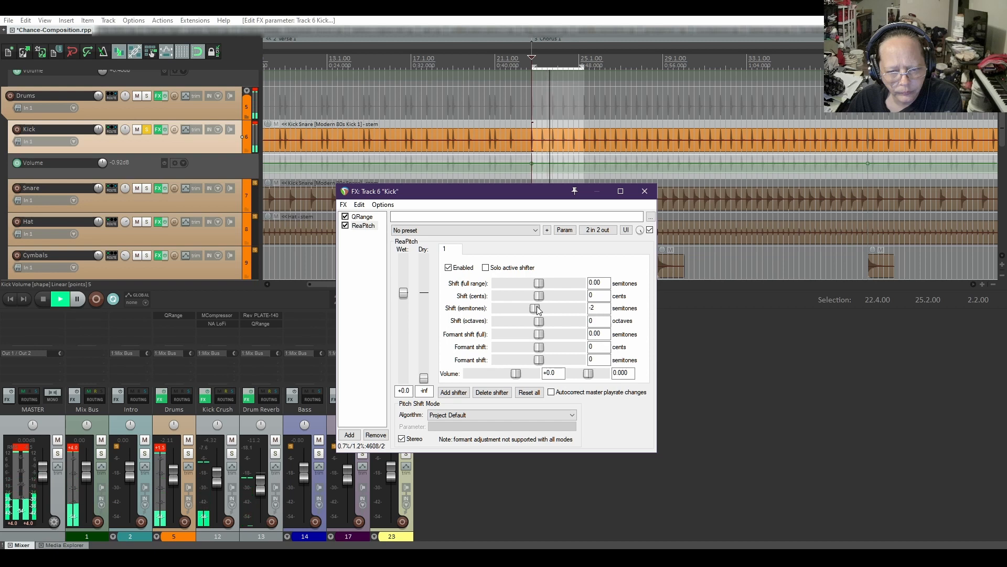
click(43, 303)
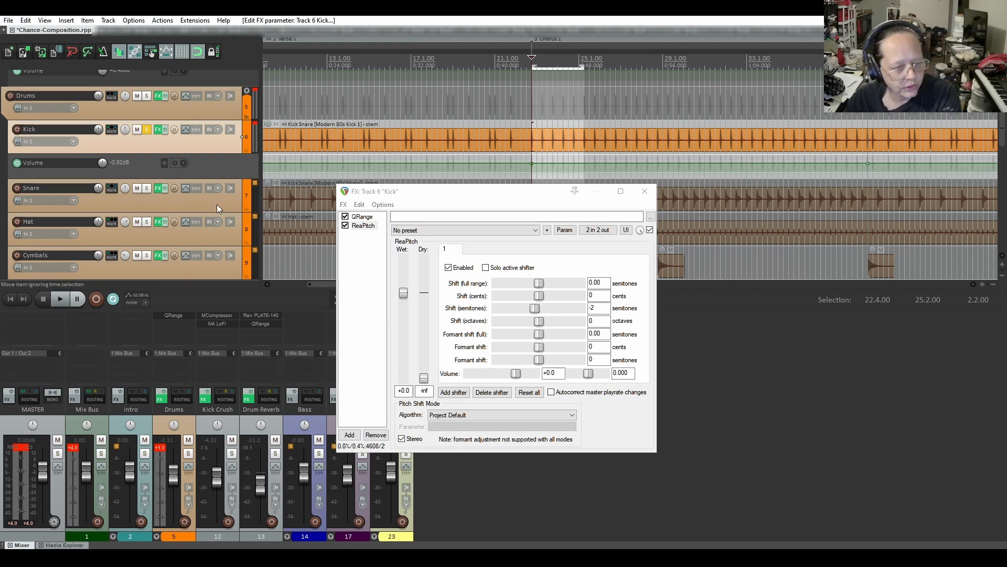
- Turn off looping and unsolo the Kick, and compare the pitched kick in the full mix during Chorus 1 and Verse 1
click(114, 299)
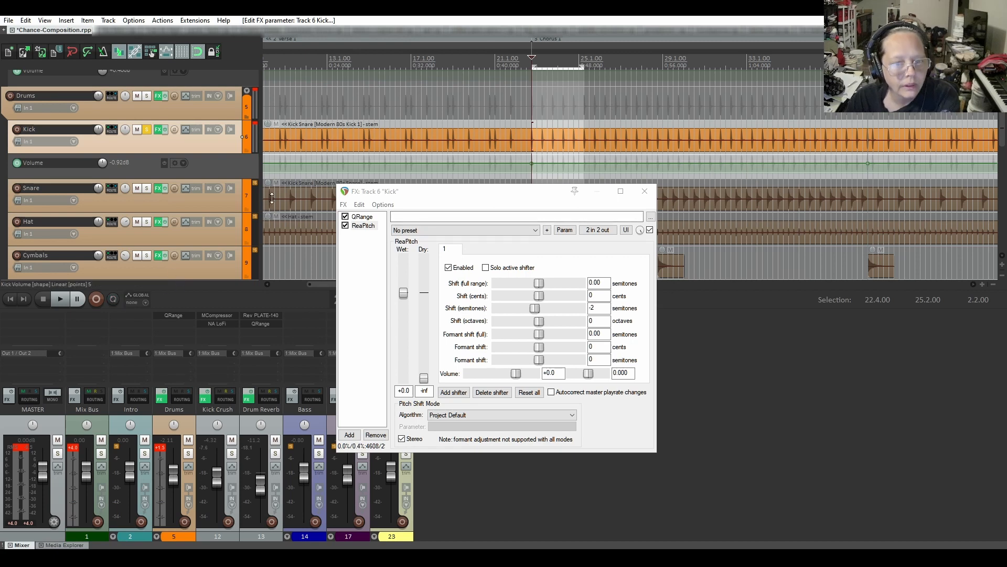
click(147, 129)
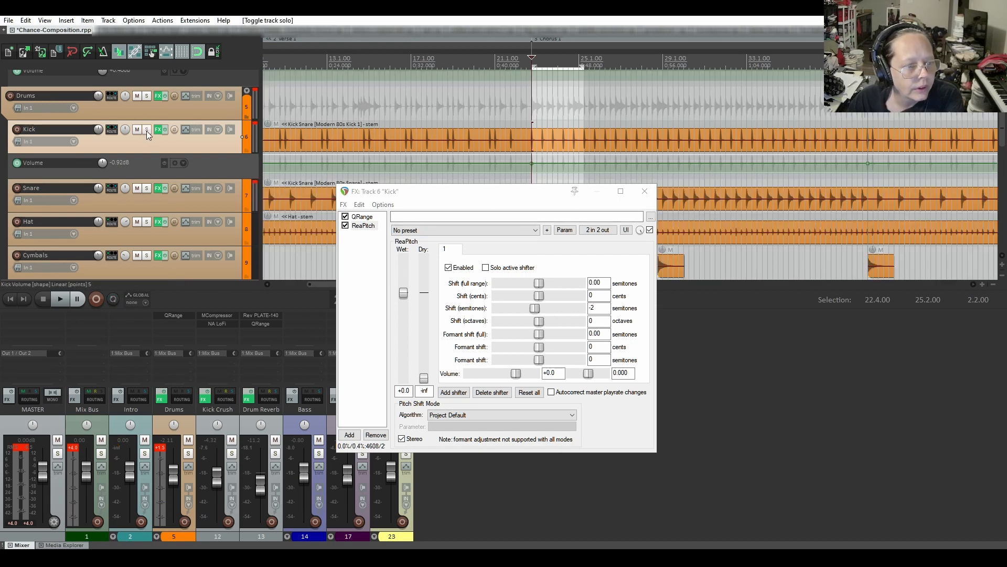
click(63, 299)
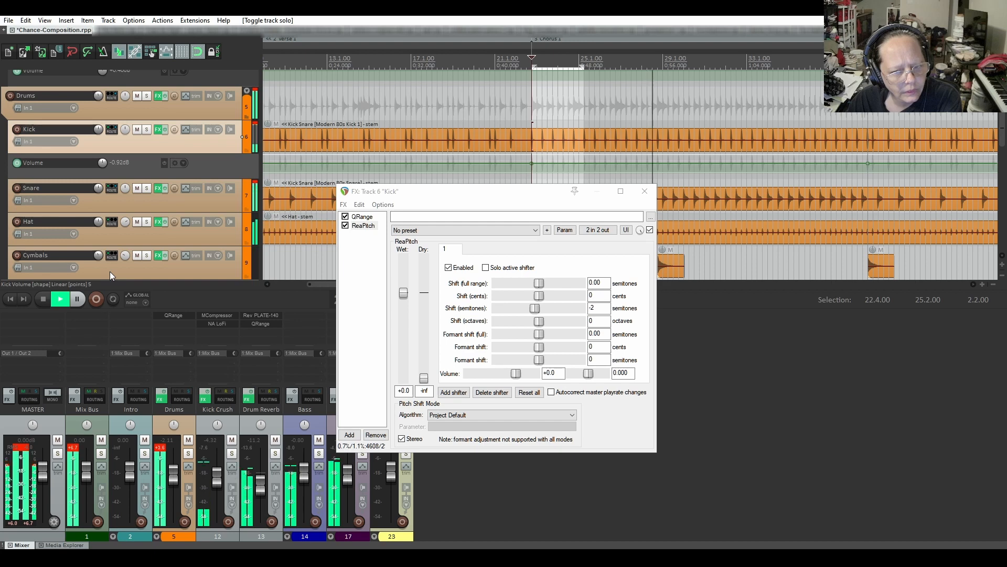
click(301, 122)
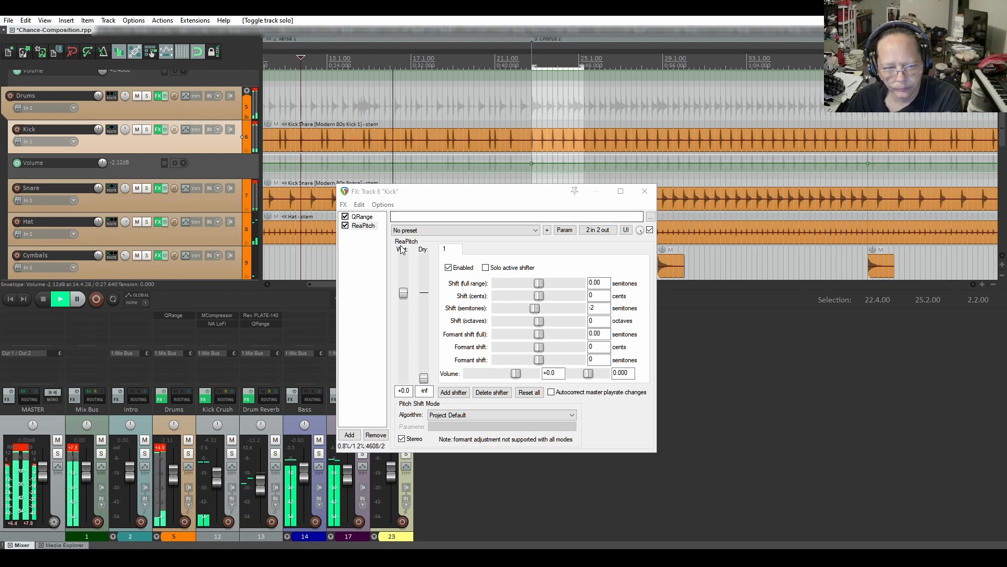
- Bypass ReaPitch on the Kick track to compare the sound, remove it from the effects chain, and close the chain and its QRange window
click(346, 226)
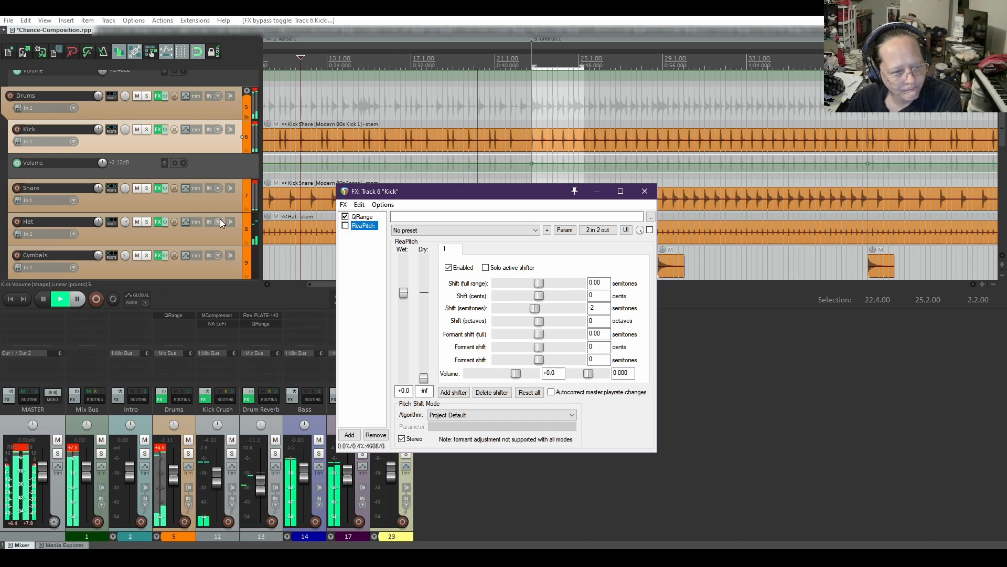
click(42, 300)
click(42, 300)
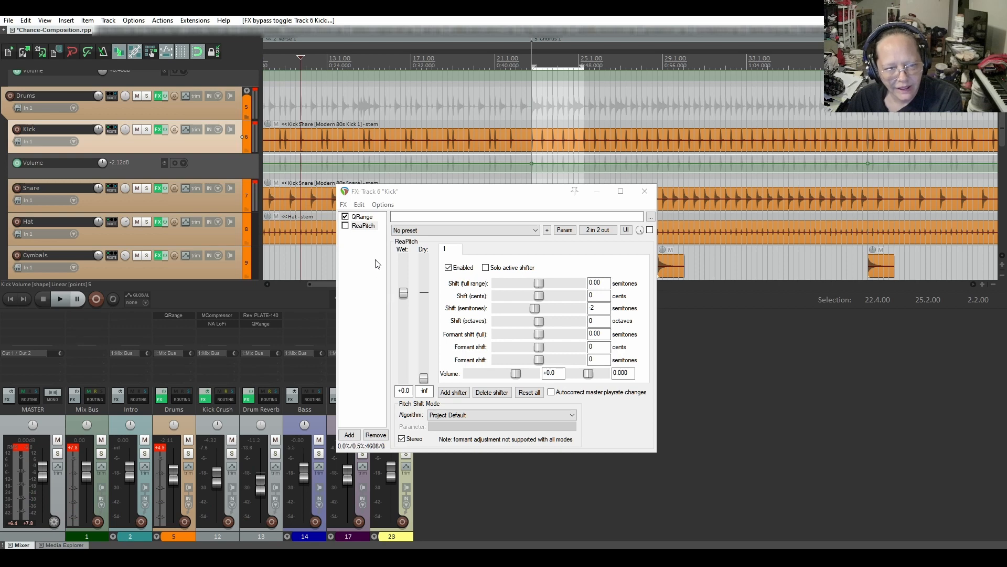
click(363, 226)
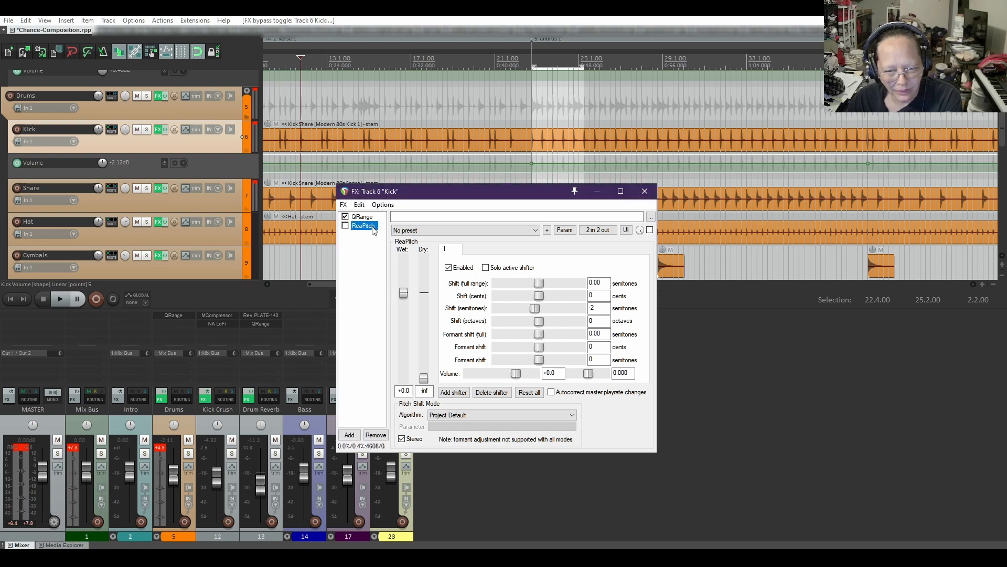
click(376, 435)
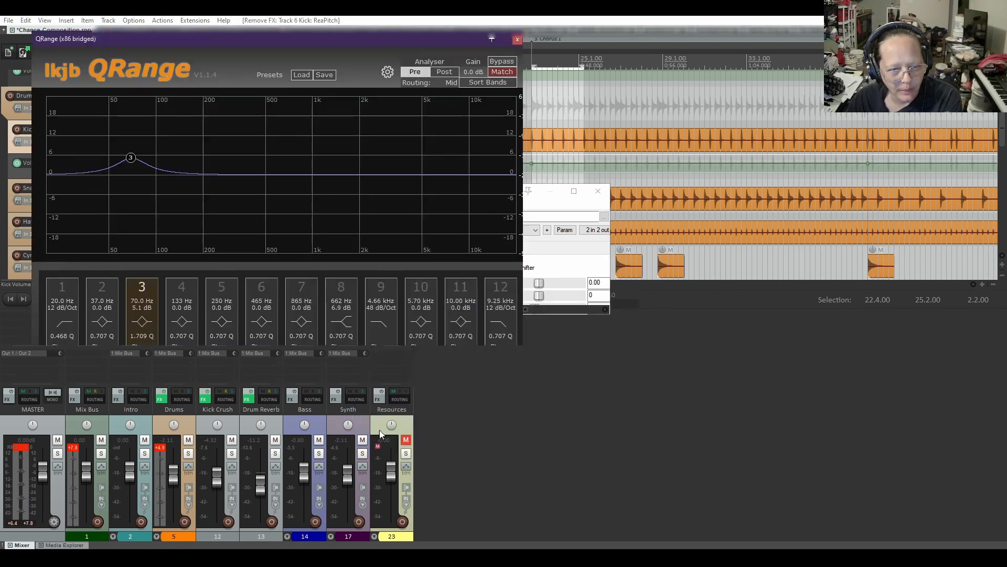
click(518, 39)
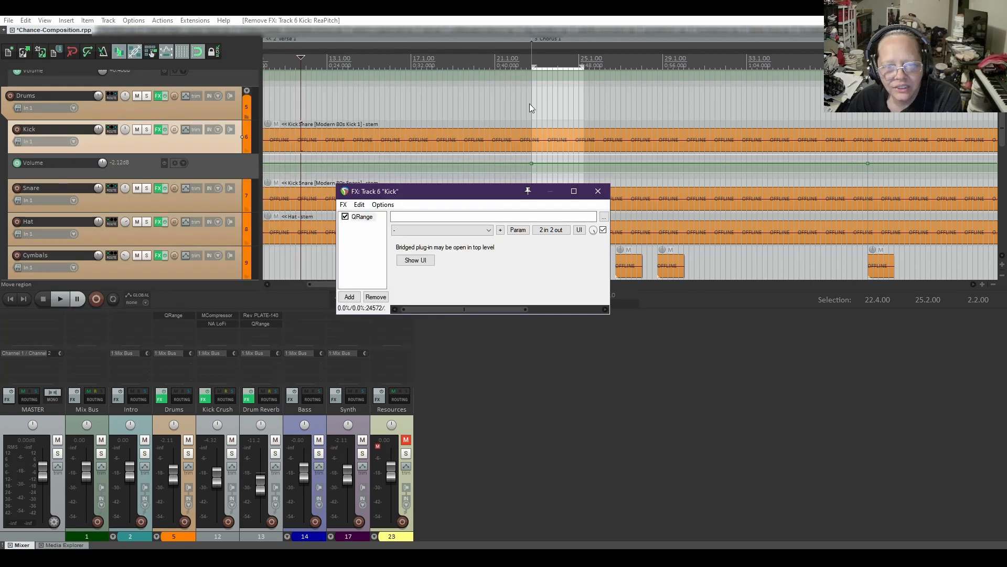
click(597, 192)
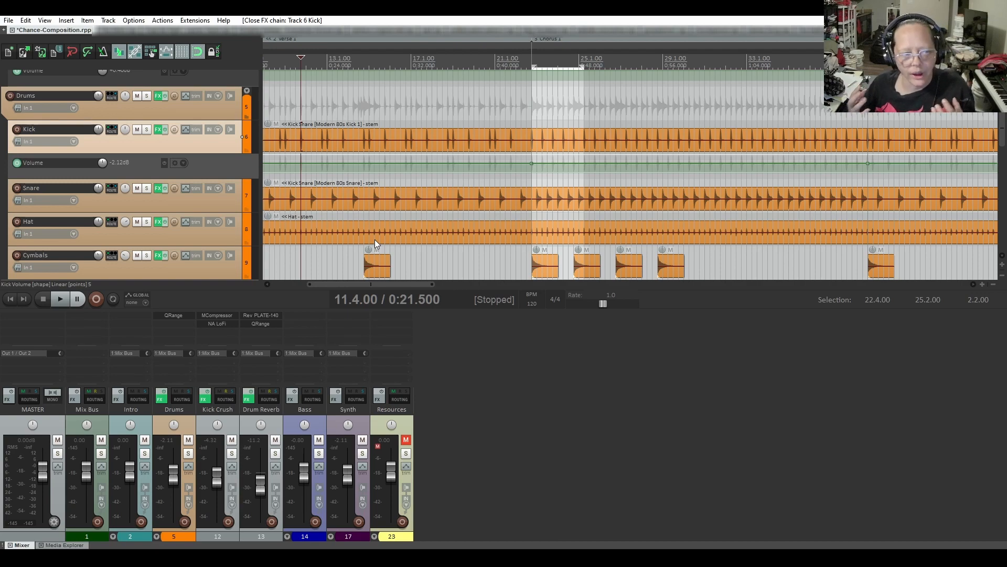
- Check the QRange curve in the effects chain of the first Synth Bass track under the Bass folder
scroll(12, 172, down, 8)
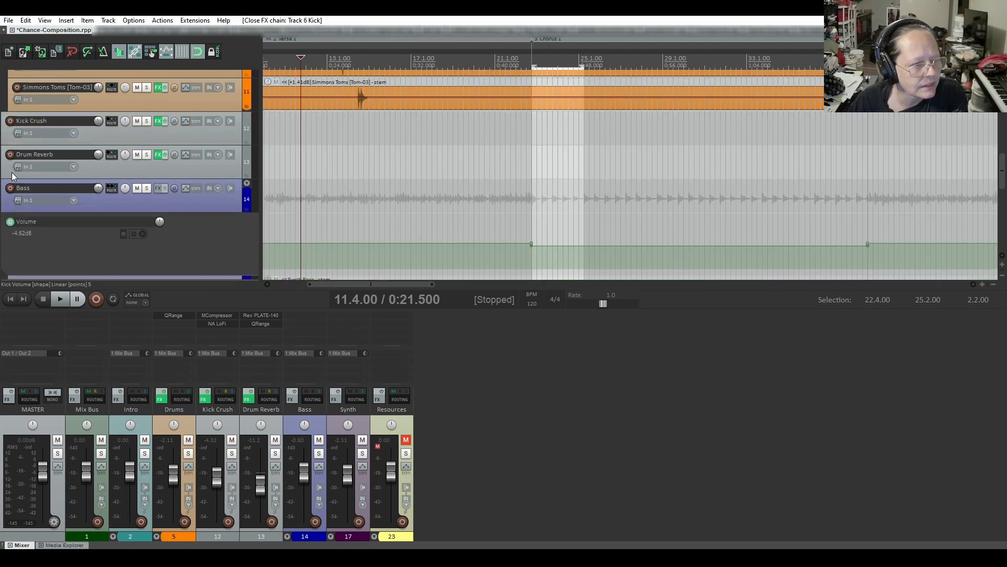
scroll(101, 179, down, 2)
scroll(101, 179, down, 1)
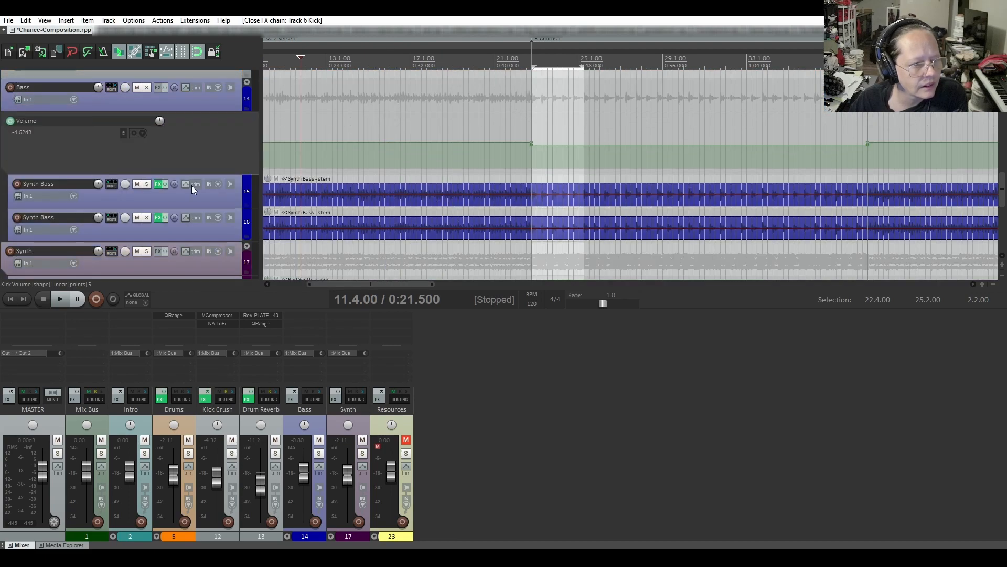
click(158, 186)
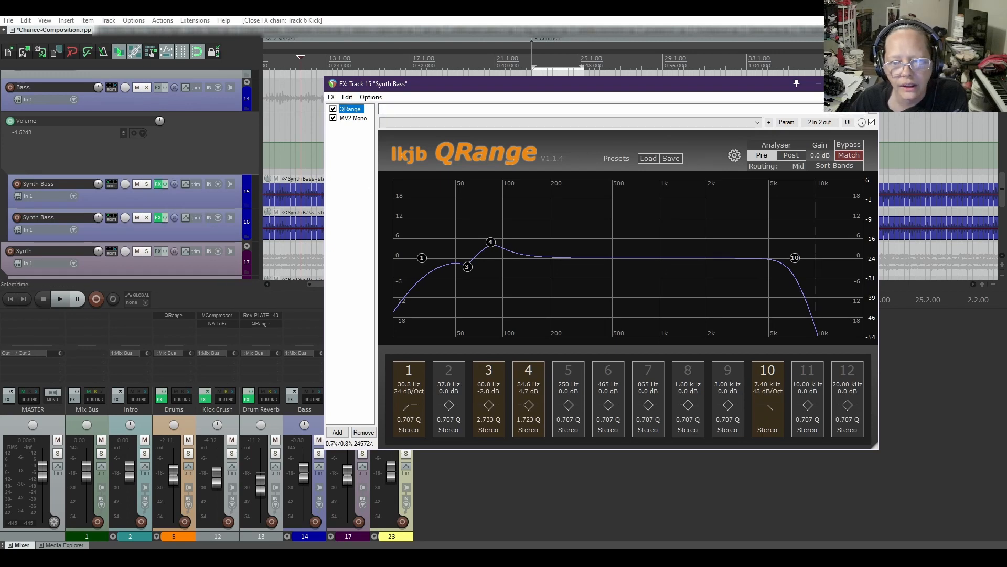
click(866, 84)
- Add the QRange equalizer from the EQ plugin folder to the Bass folder track, moving its window clear of the track controls
click(158, 88)
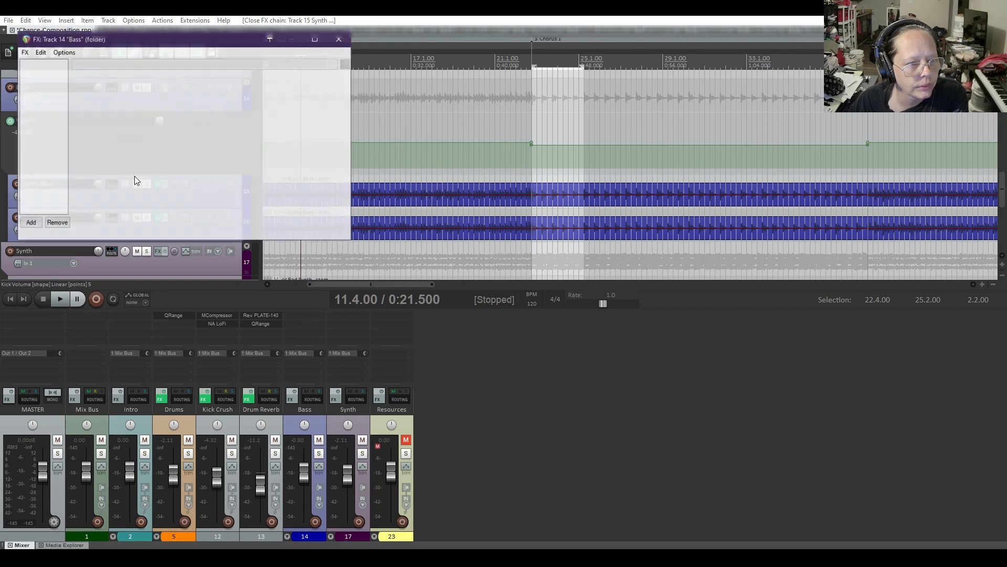
click(30, 223)
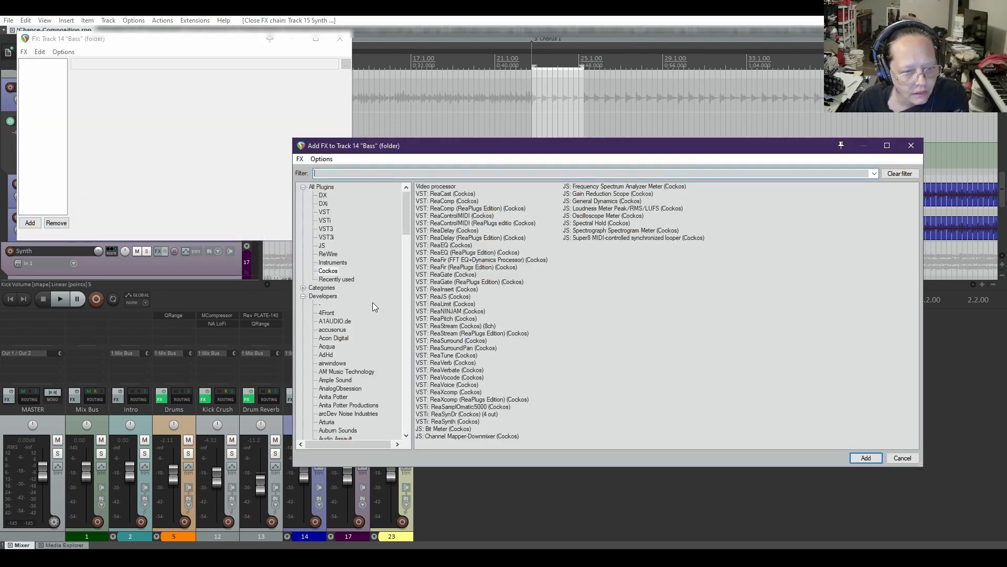
click(303, 296)
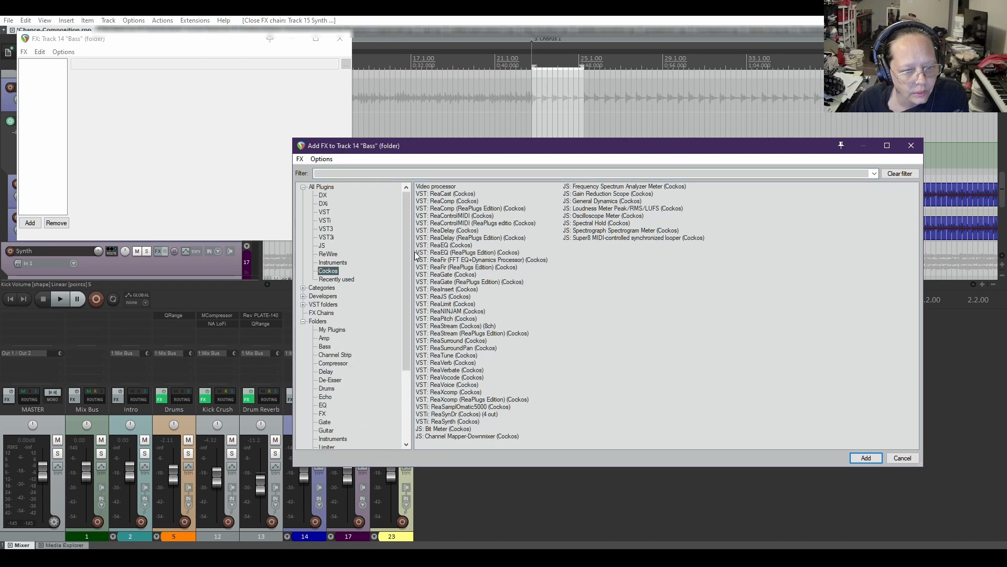
click(323, 405)
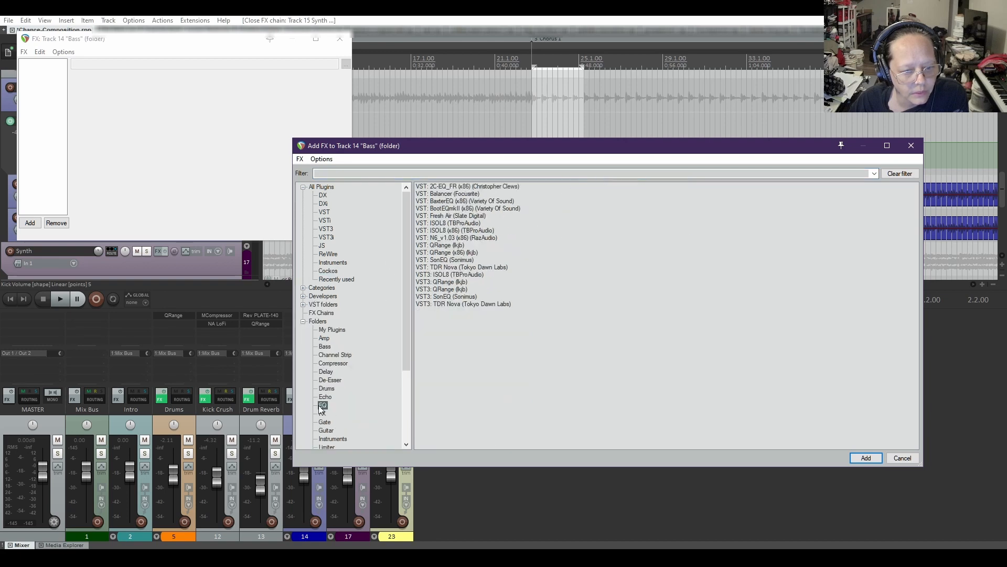
double_click(442, 282)
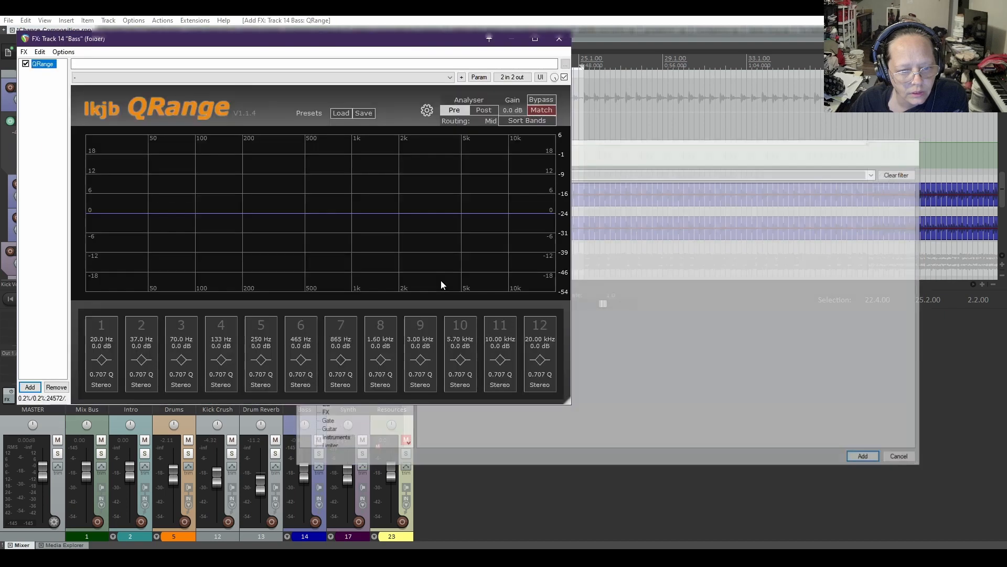
drag(329, 36, 635, 96)
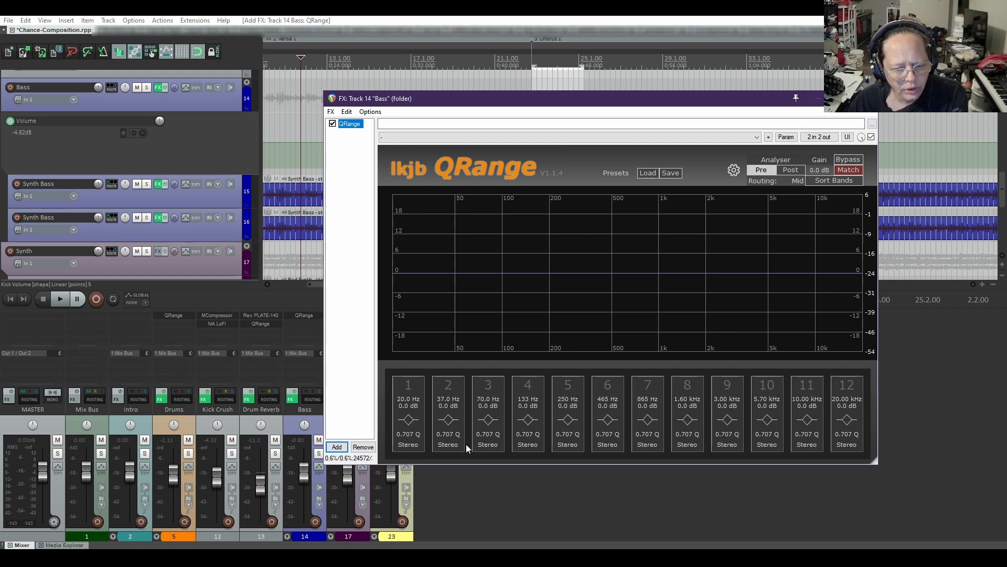
- Try QRange band 3 on the Bass at 69.7 Hz, -4.1 dB and Q 2.187, soloing Kick and Bass to listen
click(490, 392)
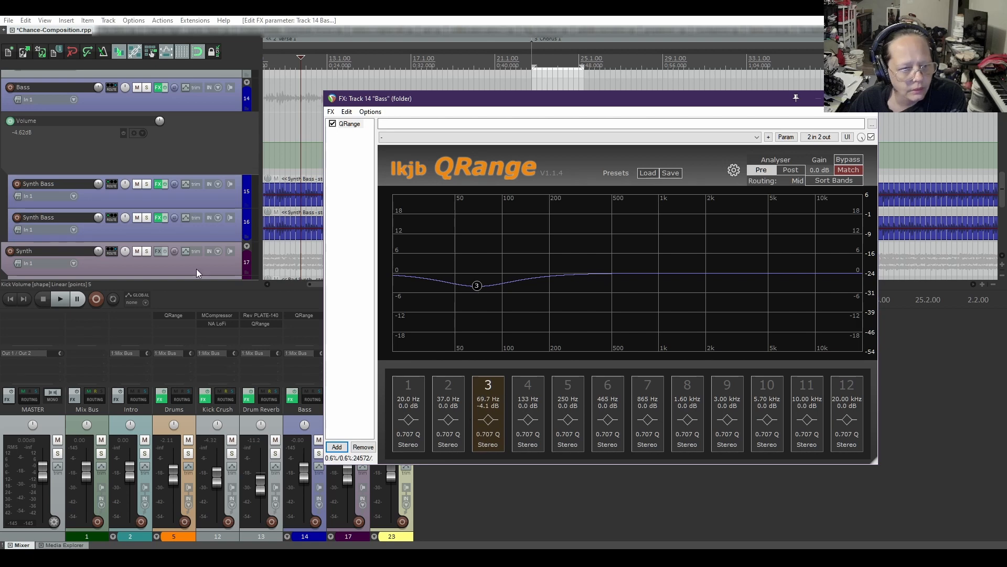
scroll(108, 137, up, 8)
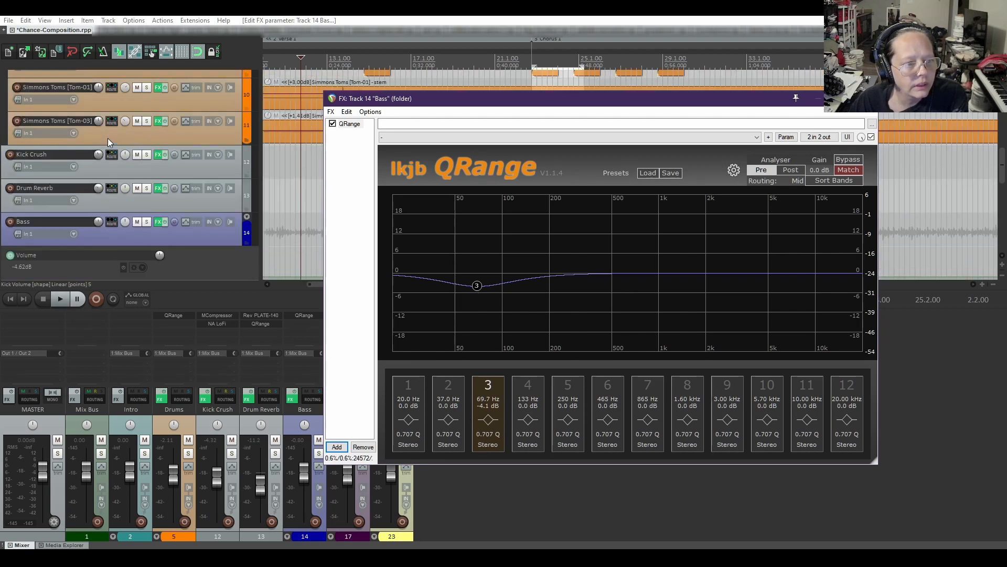
scroll(108, 137, up, 4)
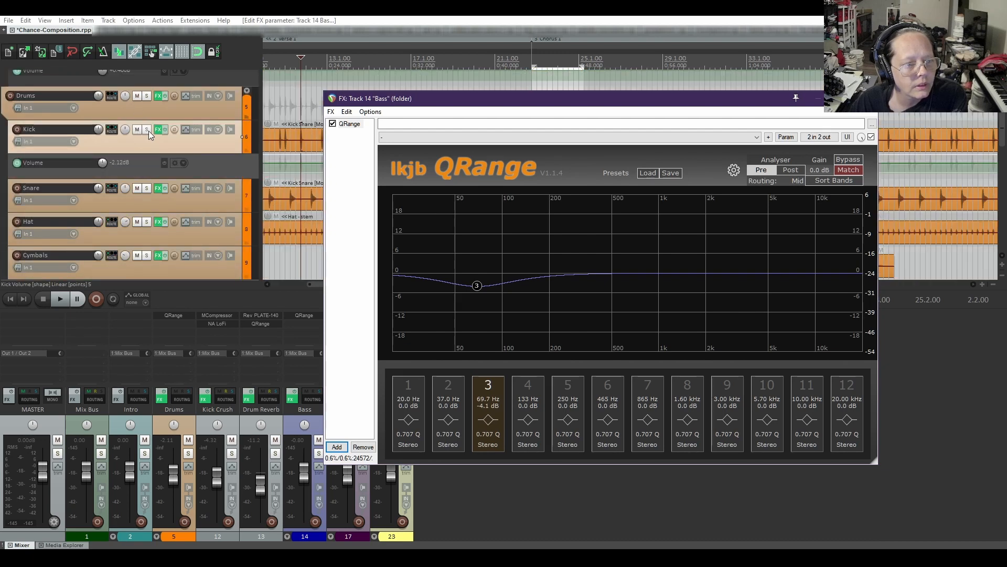
click(147, 129)
scroll(108, 174, down, 7)
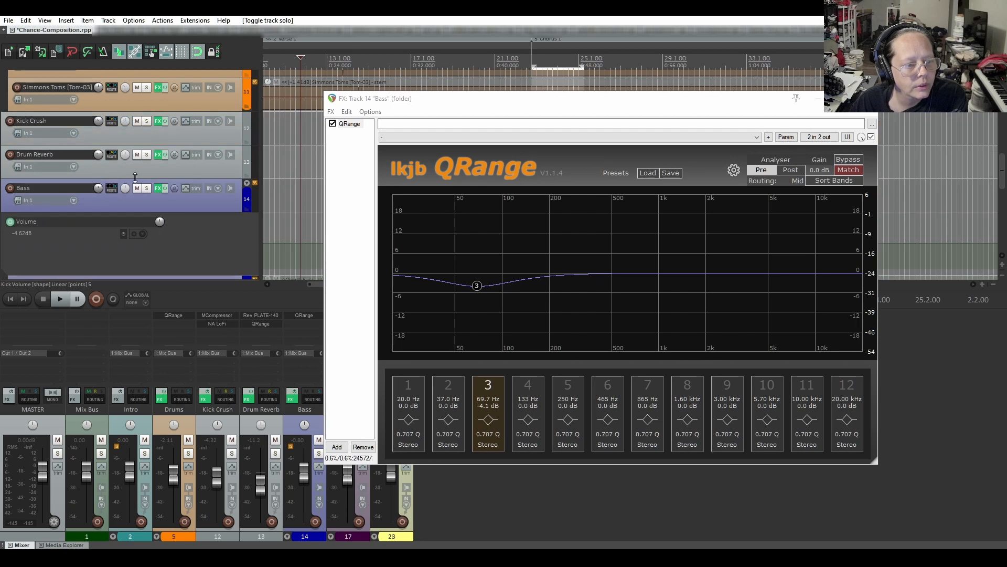
click(146, 188)
click(66, 299)
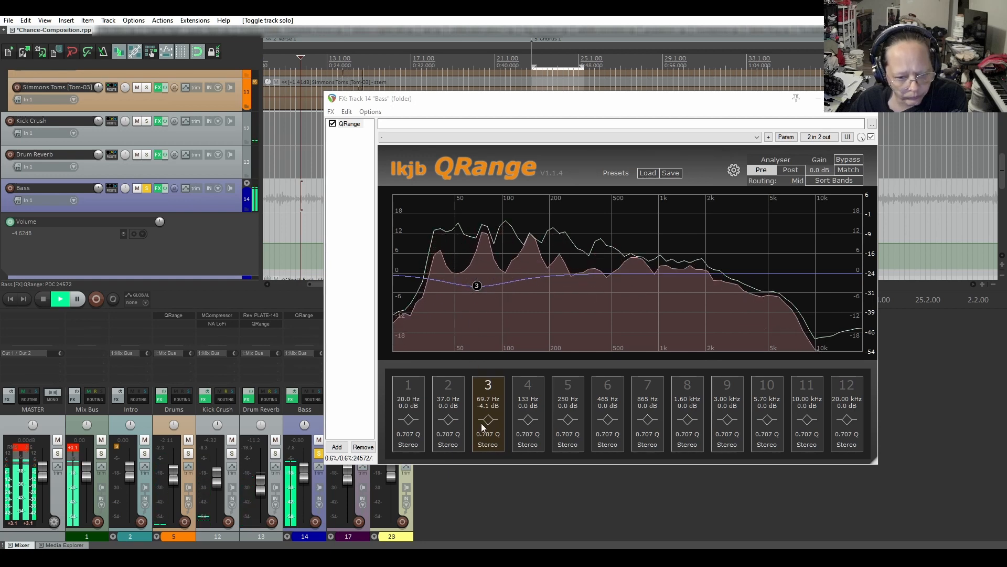
drag(486, 433, 485, 287)
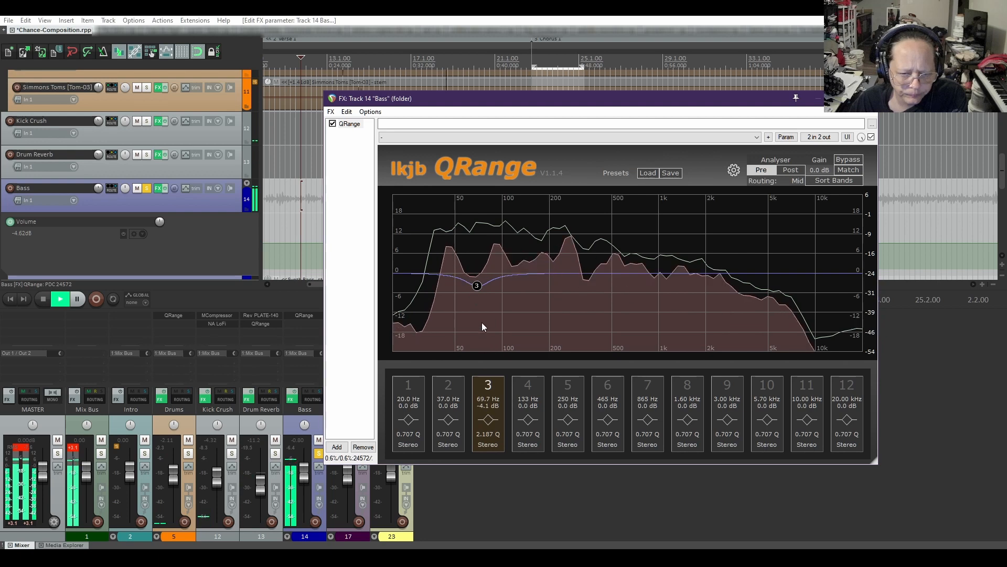
- Enable band 1 of the Bass QRange as a Low Cut filter and raise its frequency to 89.2 Hz
right_click(417, 393)
click(417, 393)
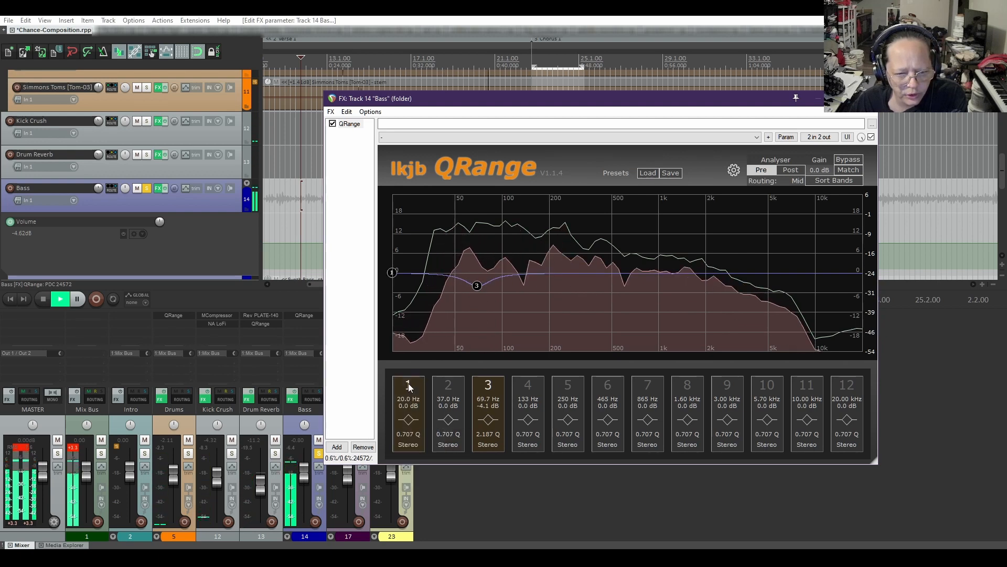
right_click(409, 422)
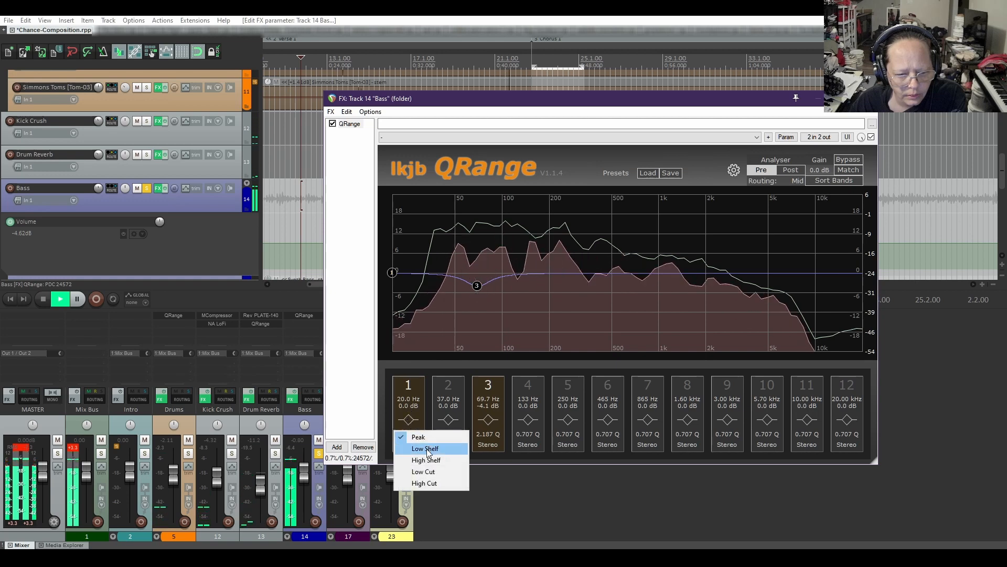
click(423, 471)
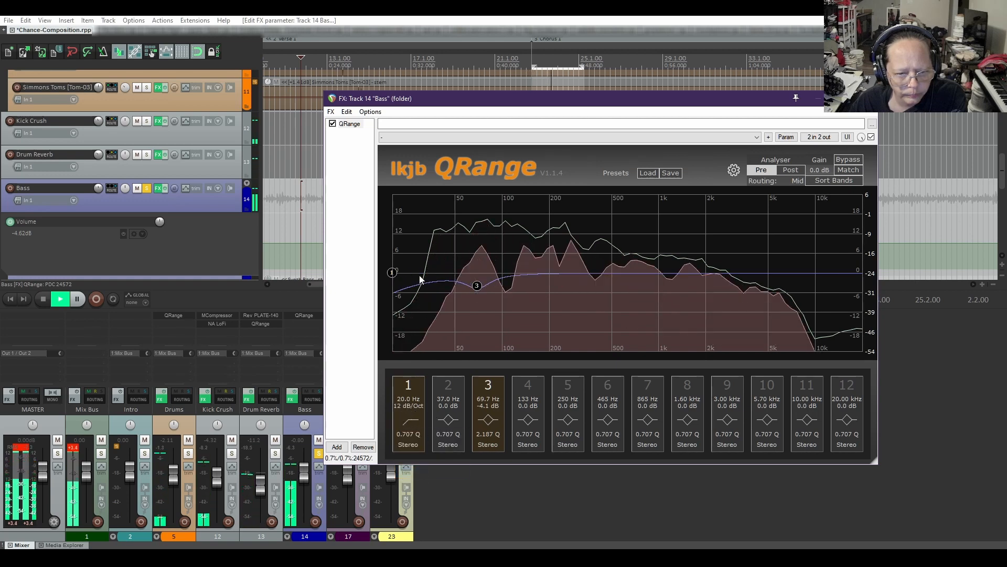
drag(394, 273, 486, 283)
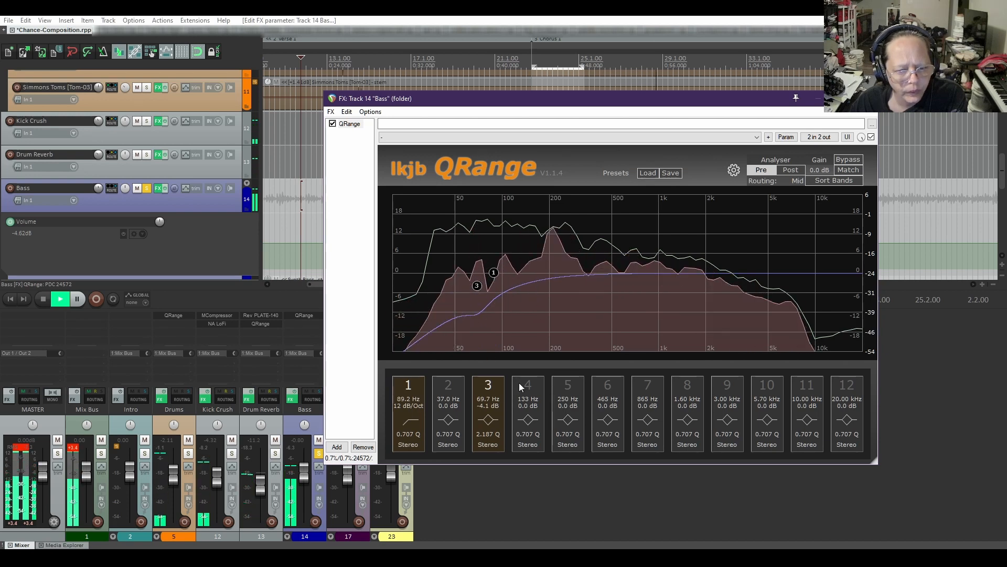
- Turn off band 3 in the Bass QRange and set the band 1 low cut slope to 24 dB/Oct
click(488, 385)
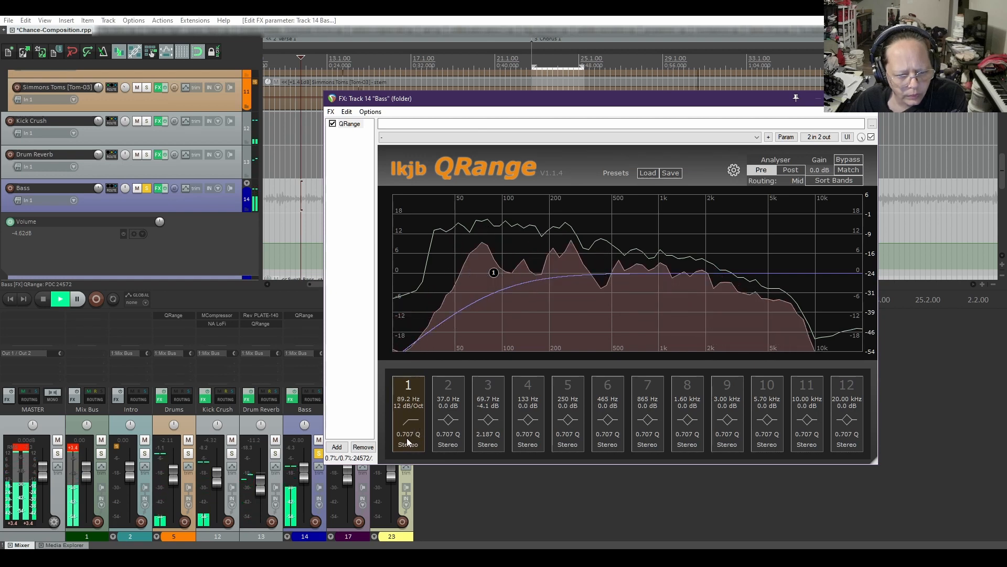
click(409, 405)
click(420, 427)
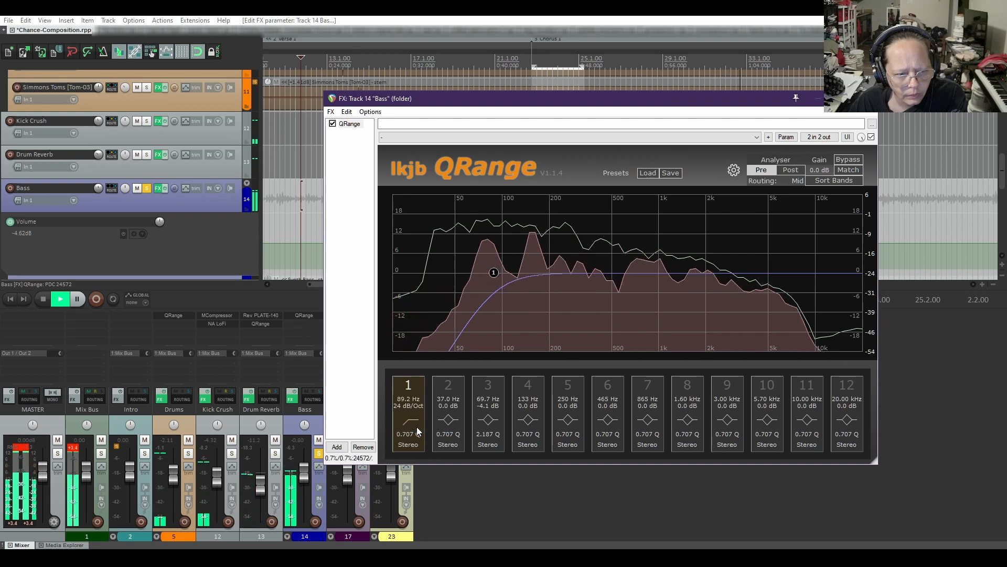
- Unsolo the Bass and Kick and play the full mix into Chorus 1, keeping the QRange window clear of the Kick's waveform
click(39, 299)
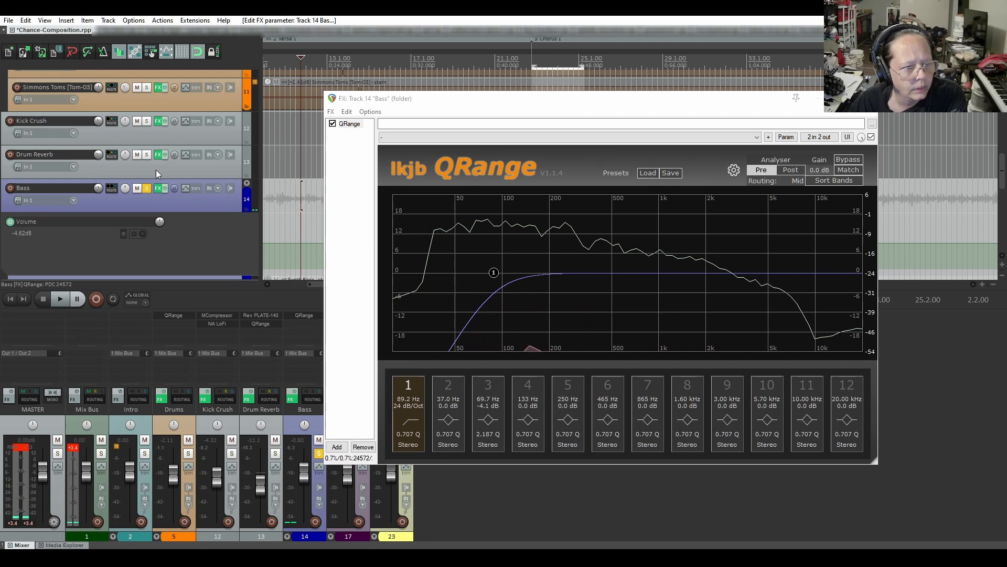
click(146, 188)
scroll(151, 187, up, 5)
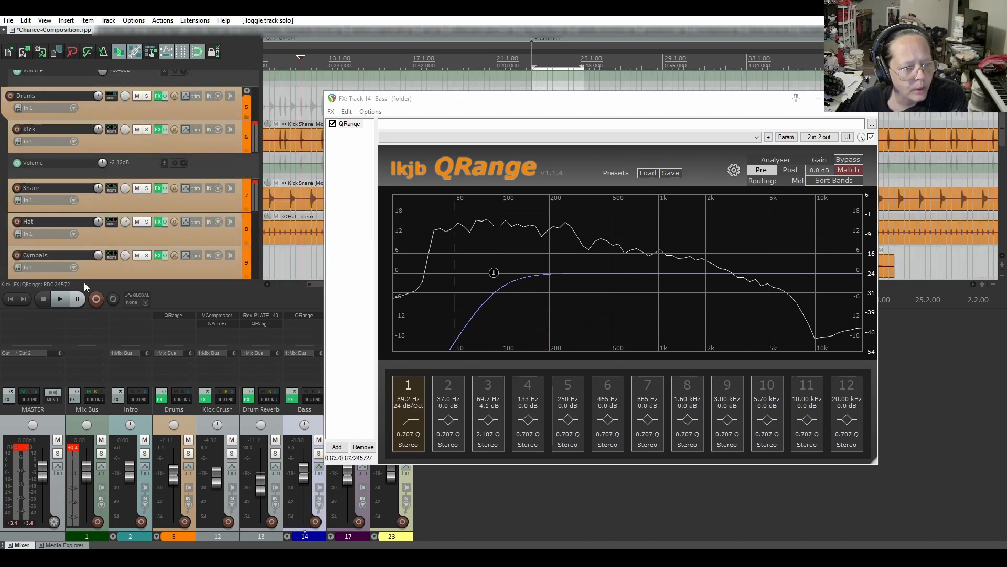
click(56, 301)
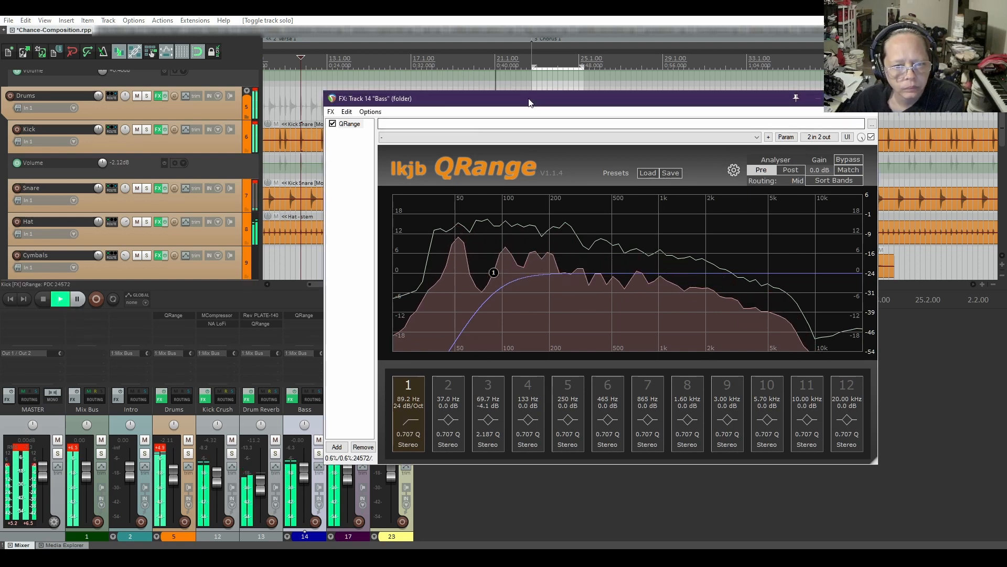
drag(530, 106, 524, 168)
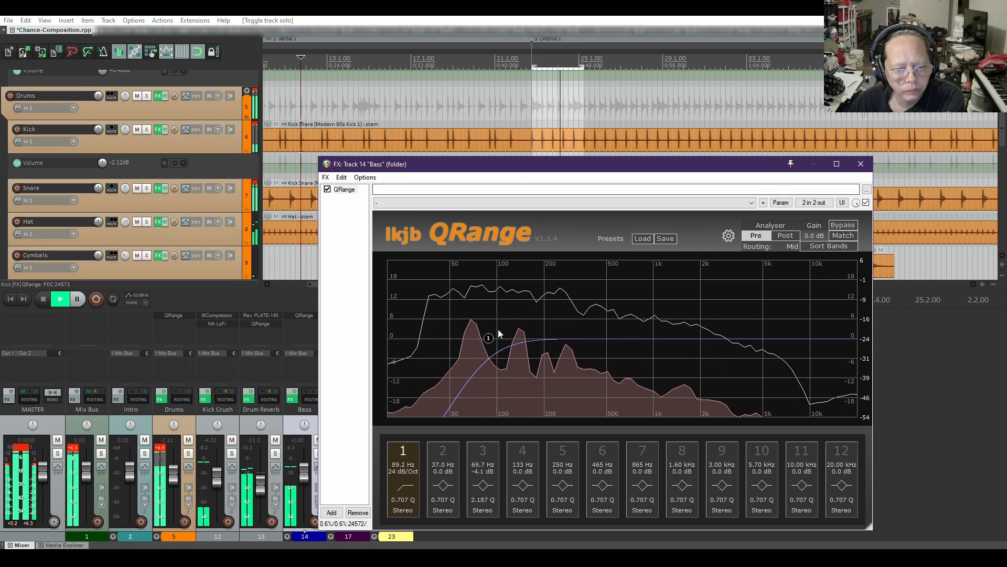
- Lower the Bass QRange low cut frequency to 66.6 Hz while listening to the full mix, and stop playback
drag(488, 339, 479, 341)
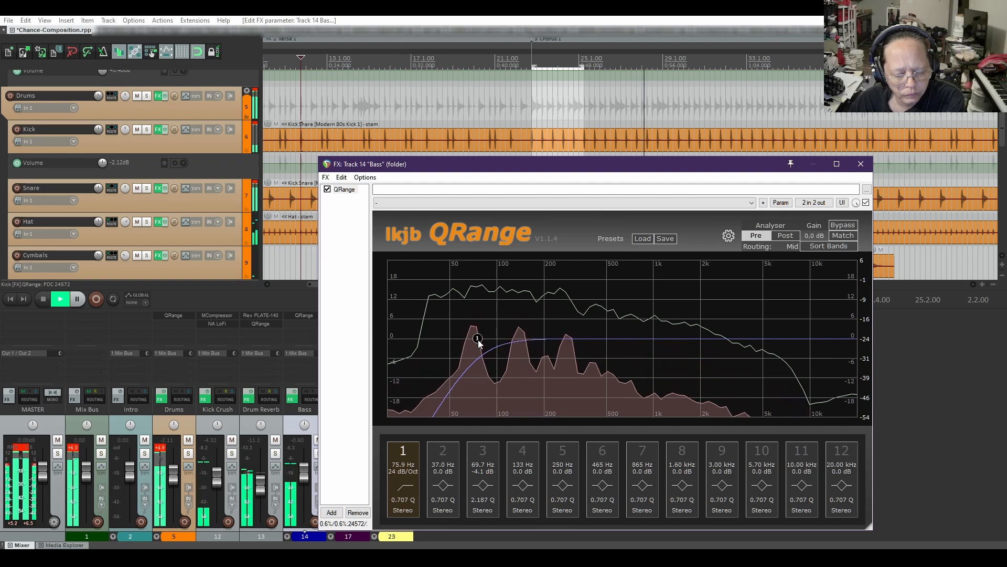
drag(479, 342, 467, 342)
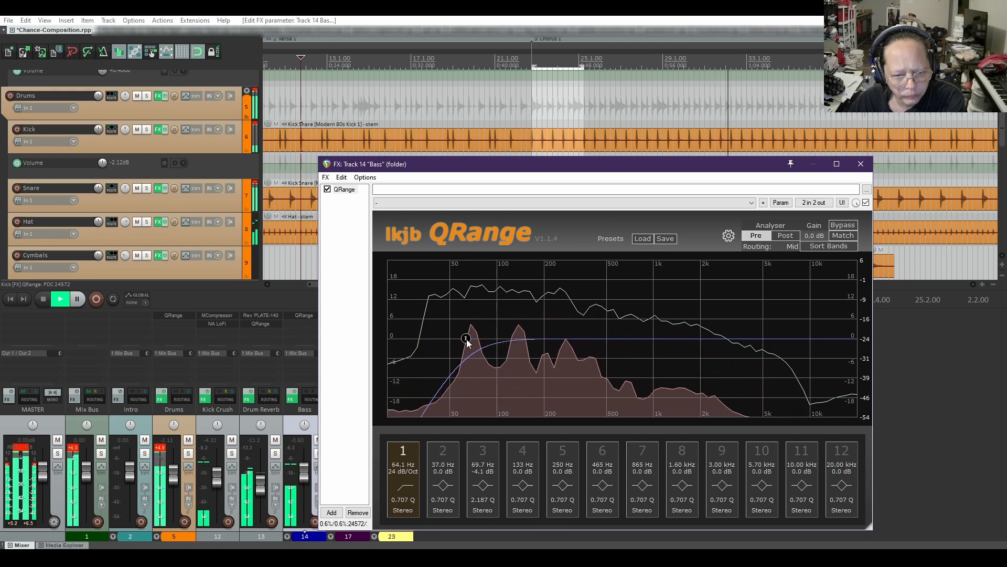
drag(467, 339, 470, 340)
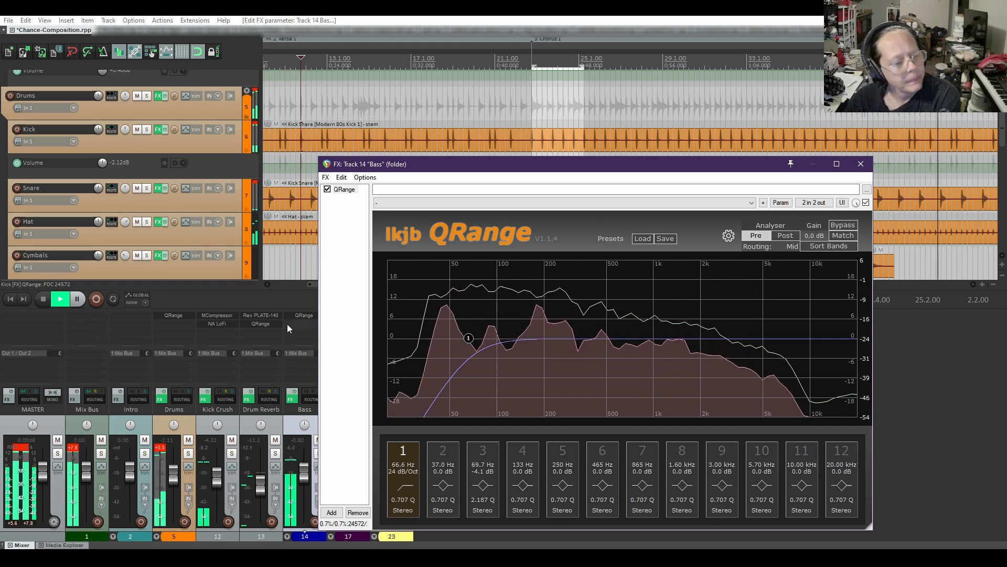
click(40, 300)
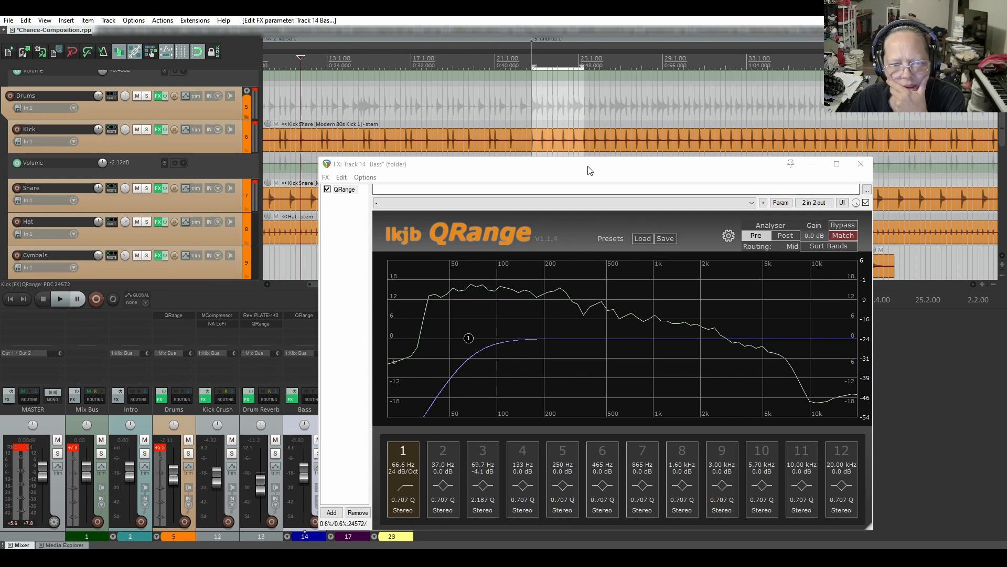
- Uncover the Kick and Snare lanes beneath the QRange window, play from Chorus 1, and raise the Kick's chorus volume envelope to +1.20 dB
drag(589, 166, 585, 261)
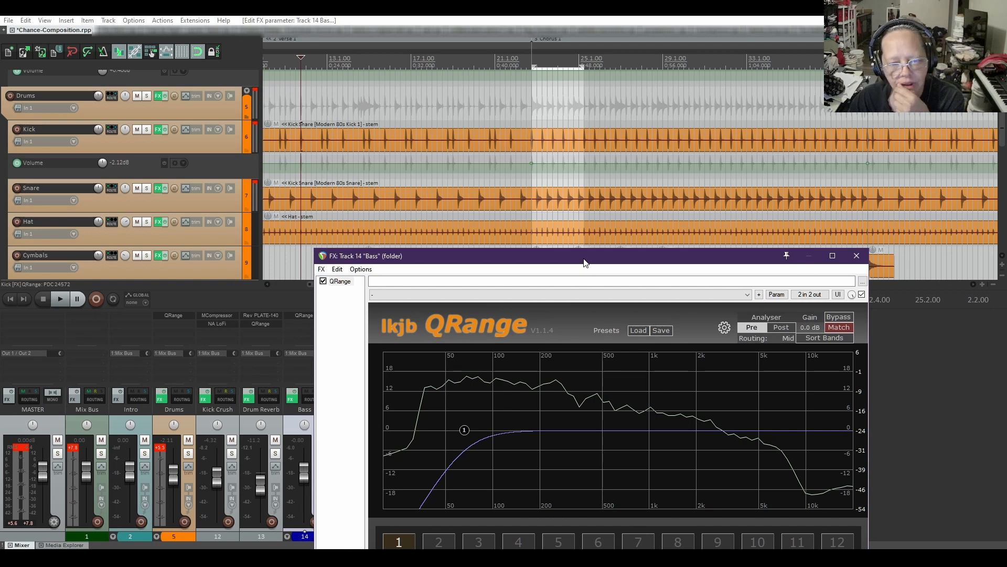
drag(586, 261, 560, 173)
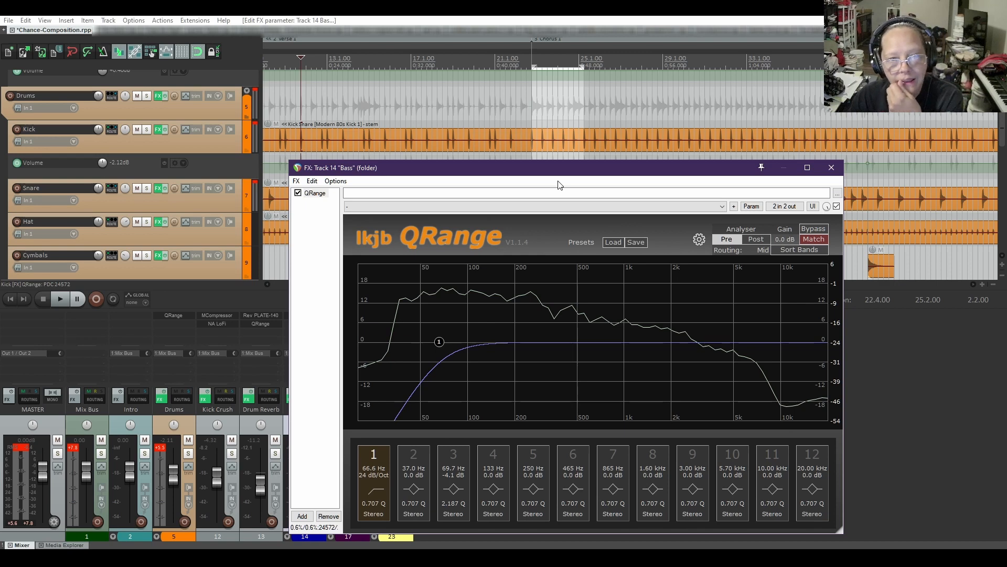
drag(560, 172, 558, 227)
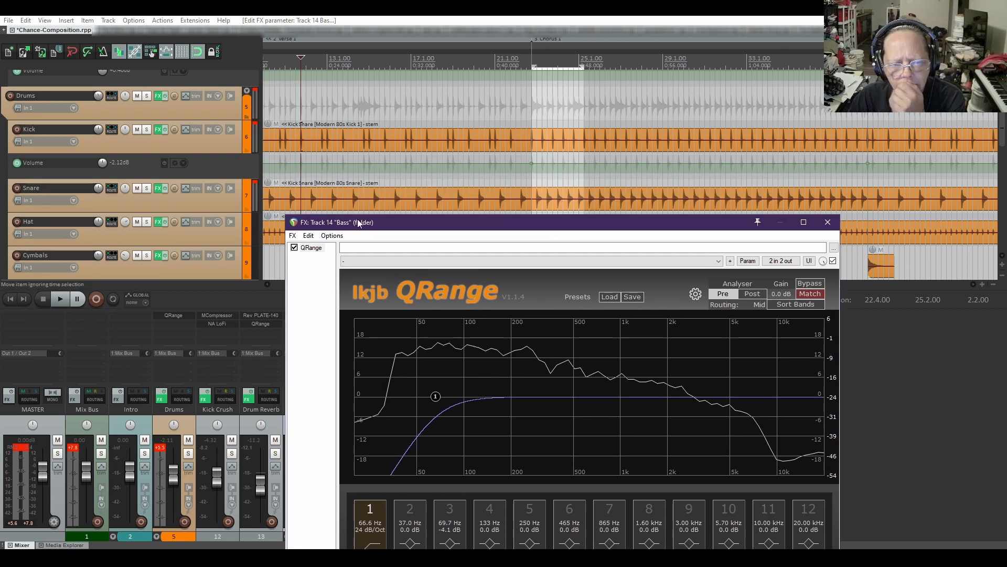
click(531, 117)
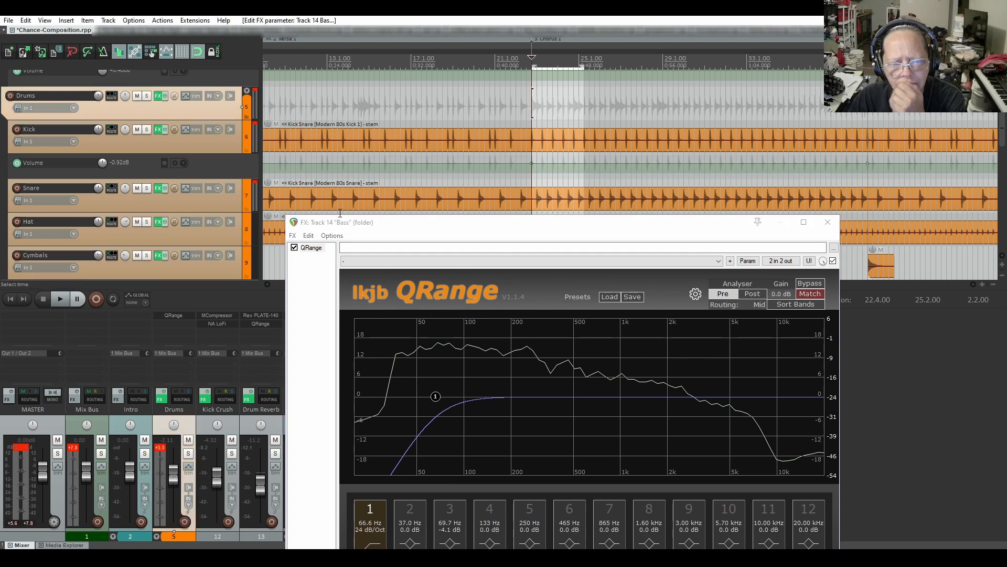
click(62, 300)
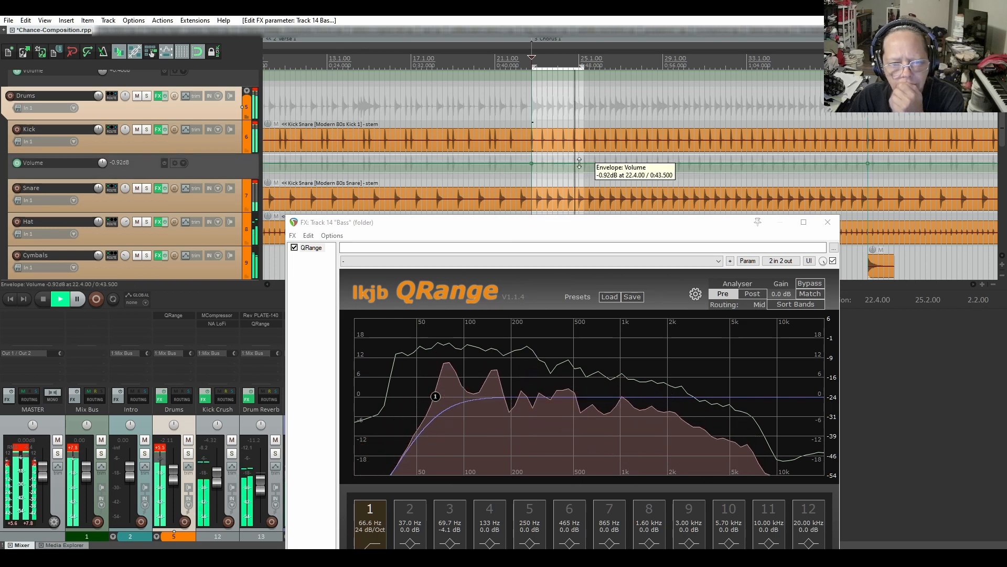
drag(580, 163, 580, 160)
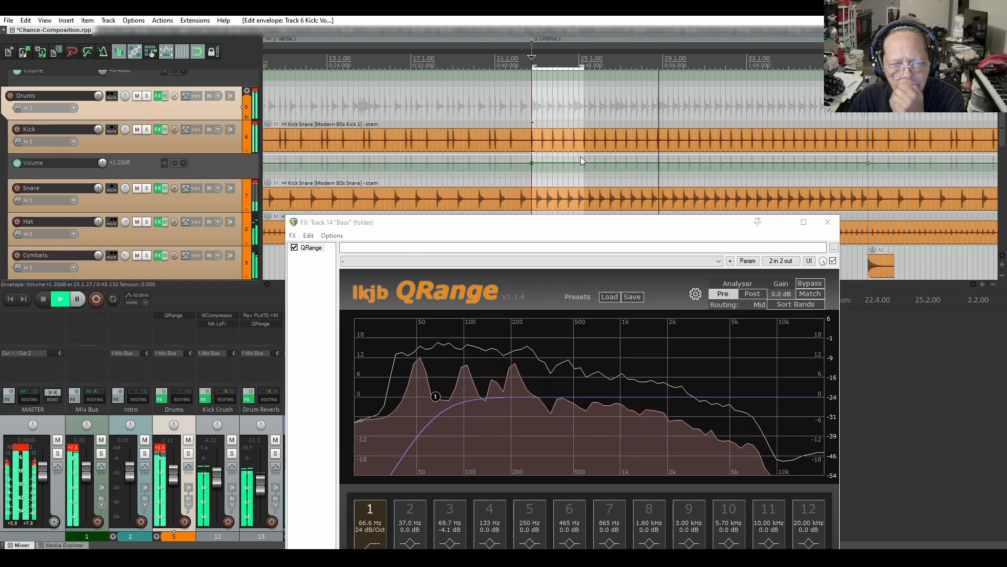
- Close the Bass QRange, lower the Bass folder's Chorus 1 volume envelope to -9.22 dB during playback, and stop
click(828, 222)
scroll(112, 148, down, 10)
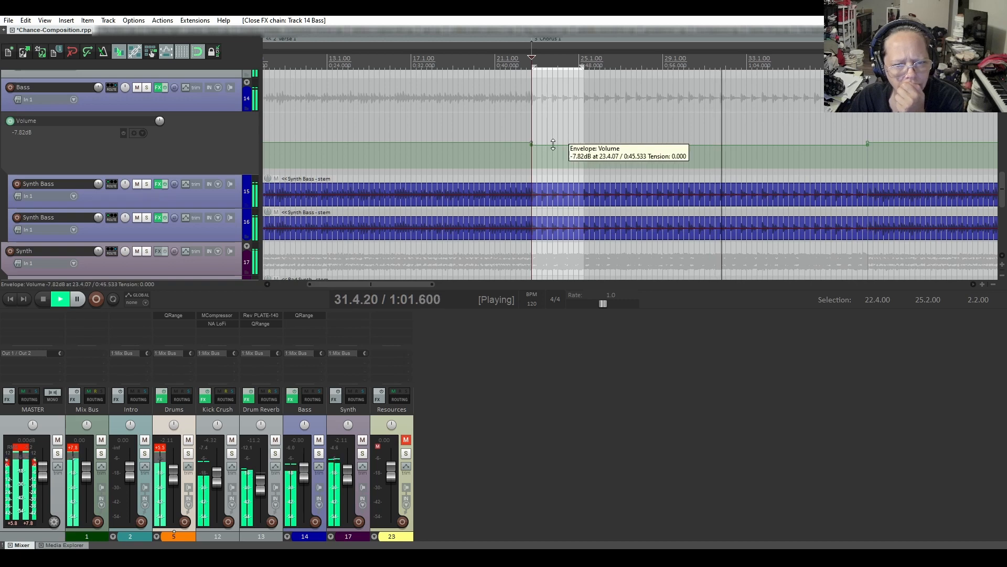
drag(551, 146, 553, 151)
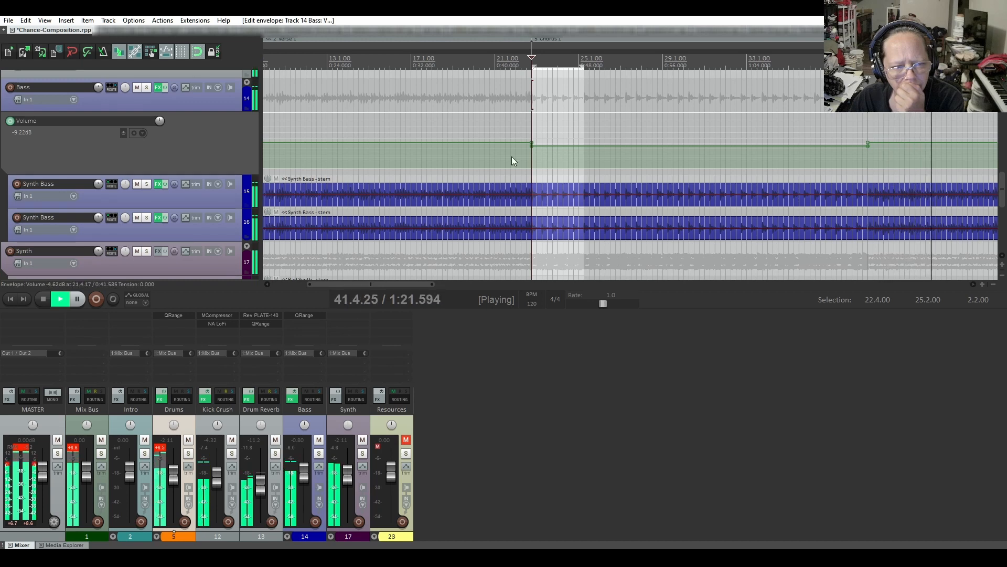
click(43, 300)
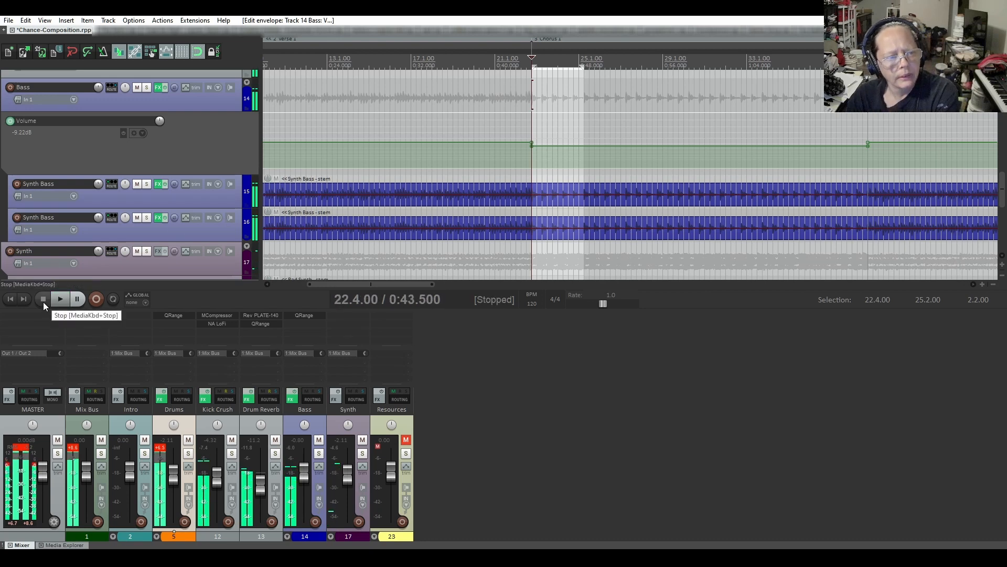
- Open the Drum Reverb routing and raise its receive from the Kick to +1.94 dB
scroll(168, 141, up, 3)
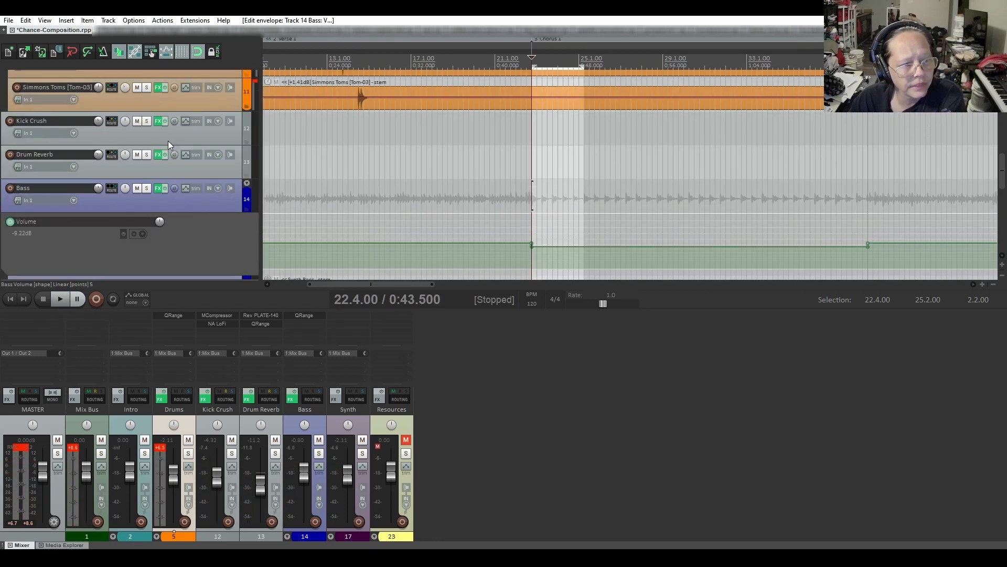
scroll(168, 141, up, 1)
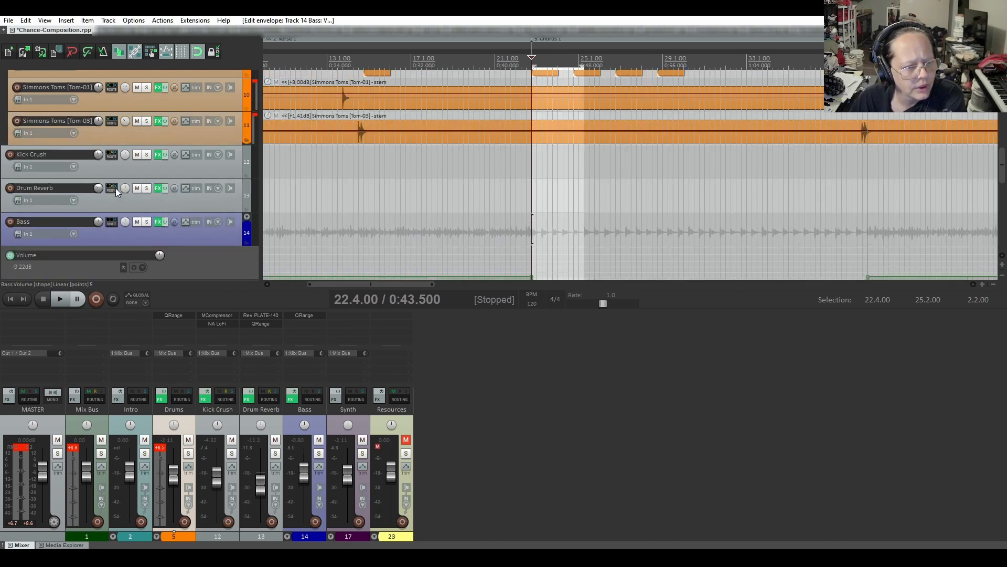
mouse_move(110, 190)
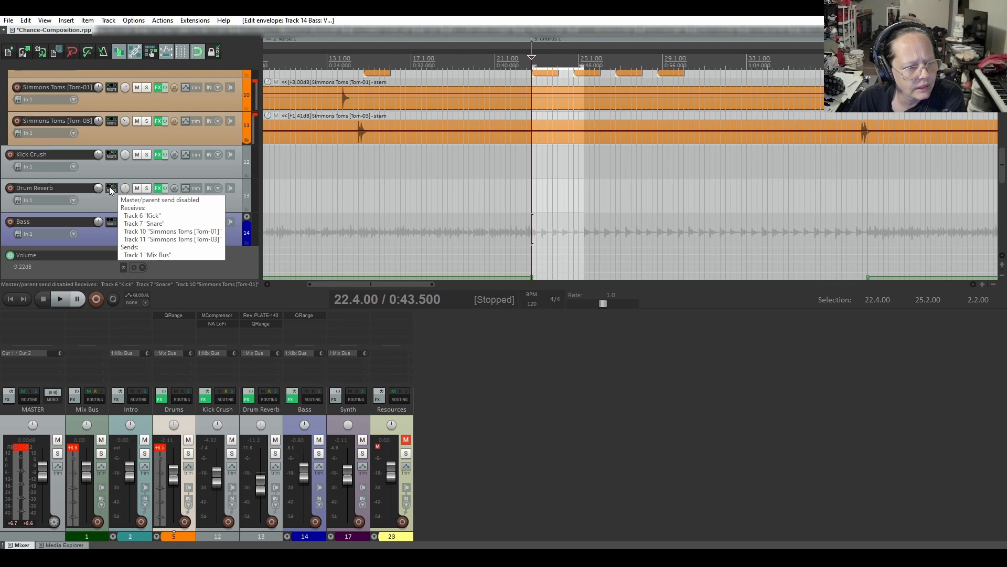
click(111, 189)
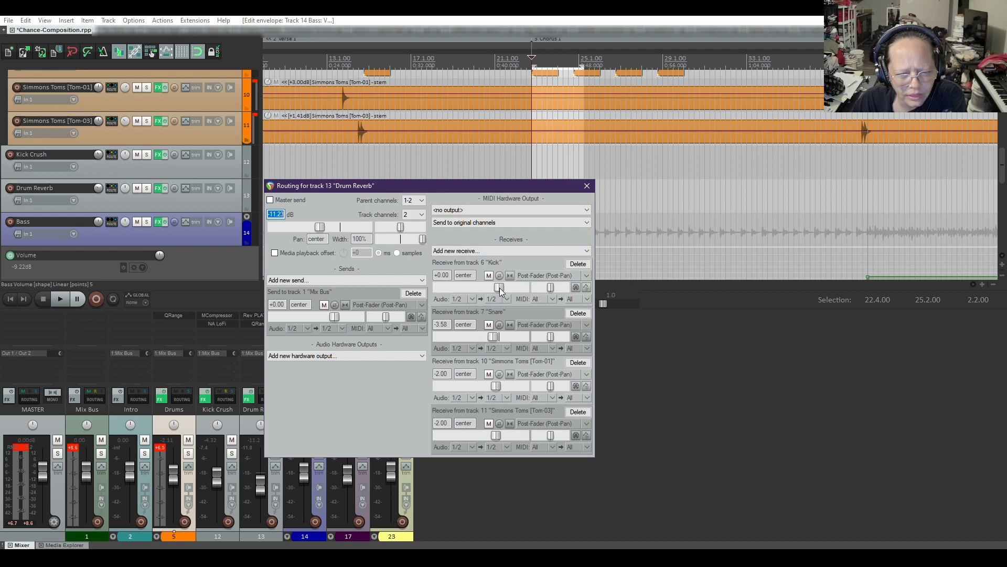
drag(500, 287, 502, 288)
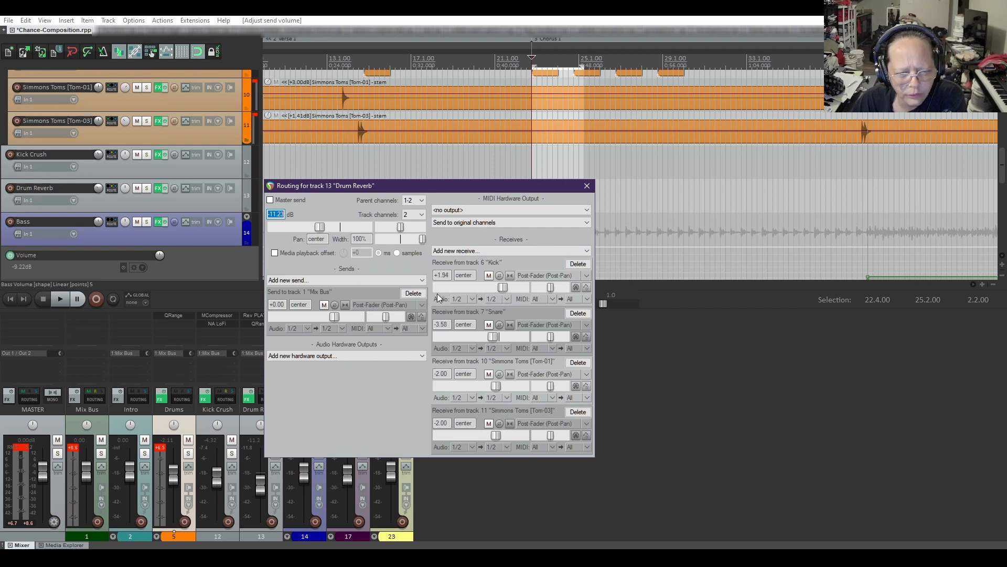
- Play the mix from Chorus 1 with the time selection removed, and briefly solo the Kick to hear its reverb
click(59, 298)
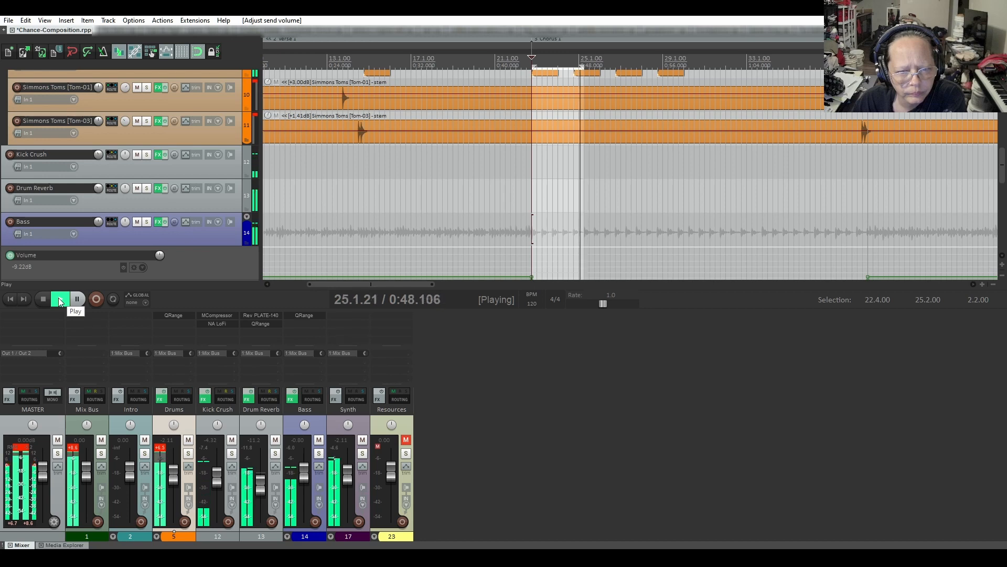
key(Escape)
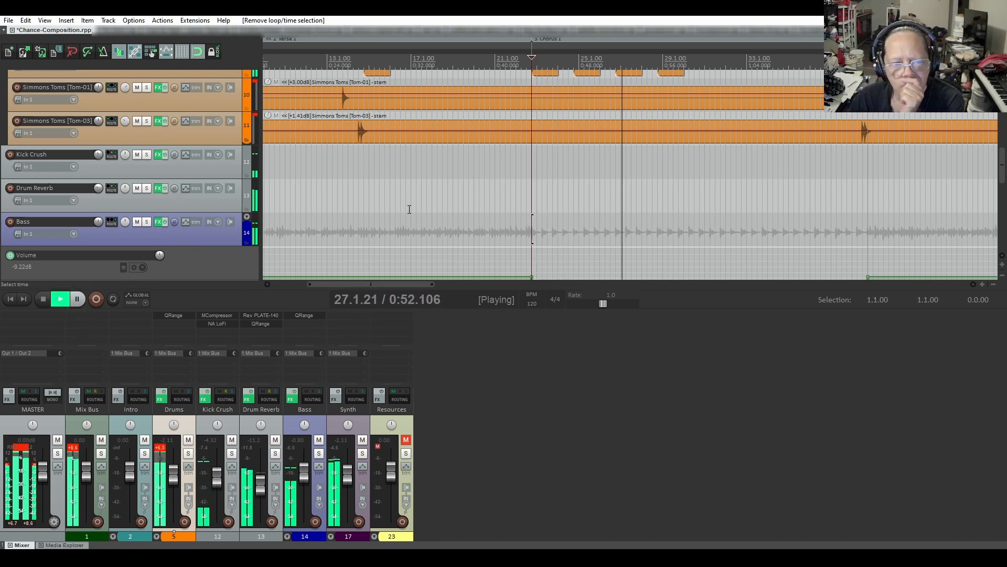
scroll(112, 150, up, 5)
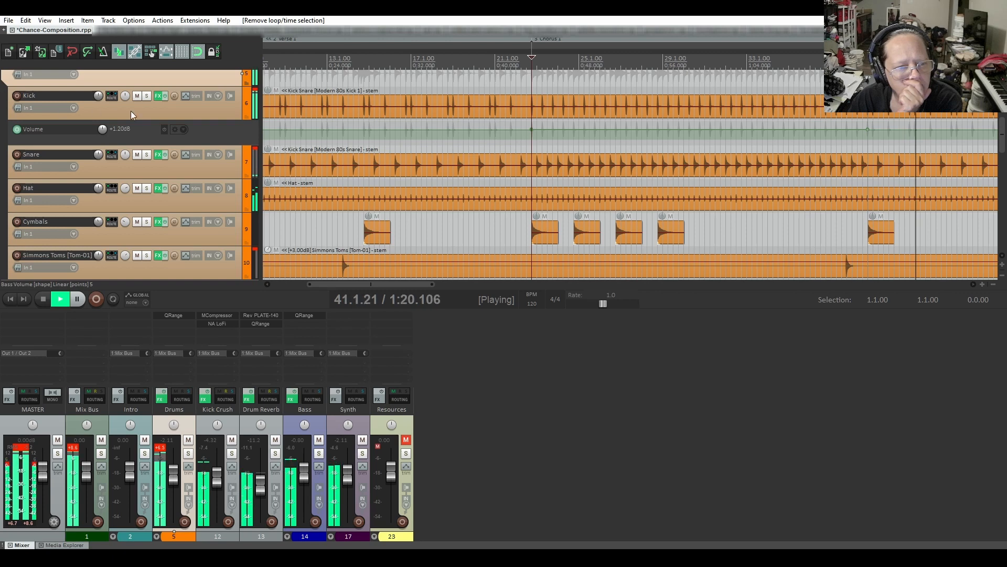
click(146, 95)
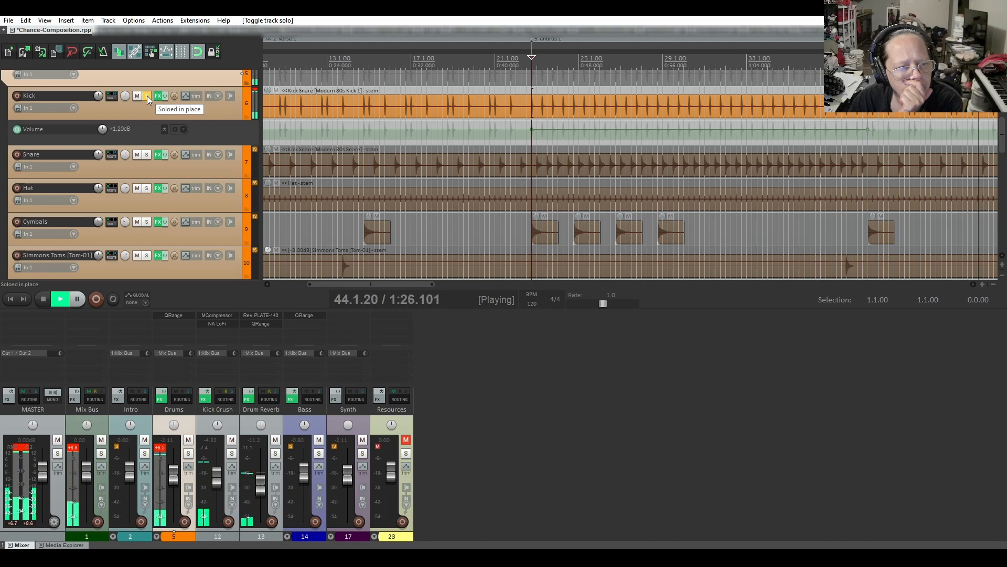
click(147, 96)
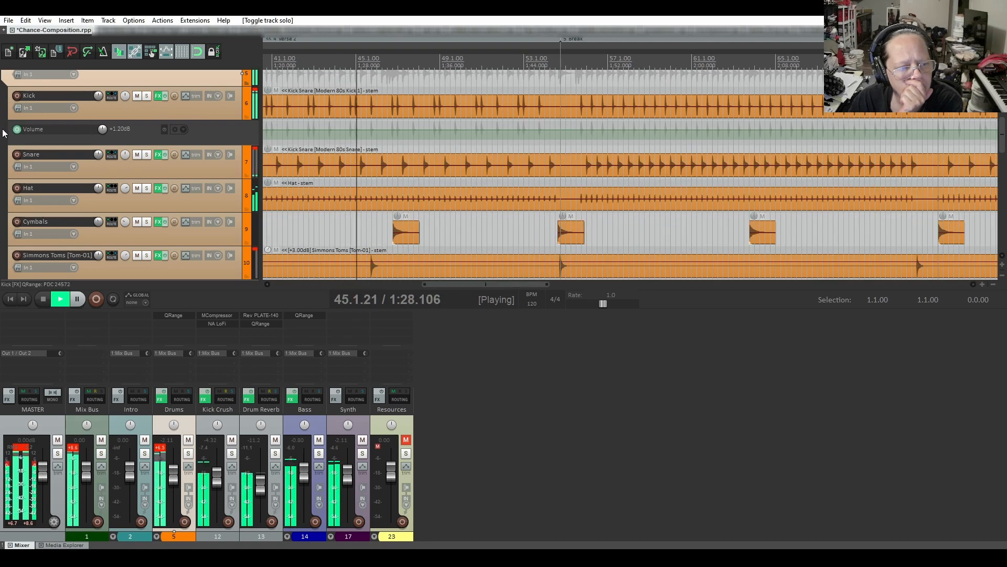
- Check the fader mode options of the Kick receive in the Drum Reverb routing, and stop playback
scroll(106, 203, down, 5)
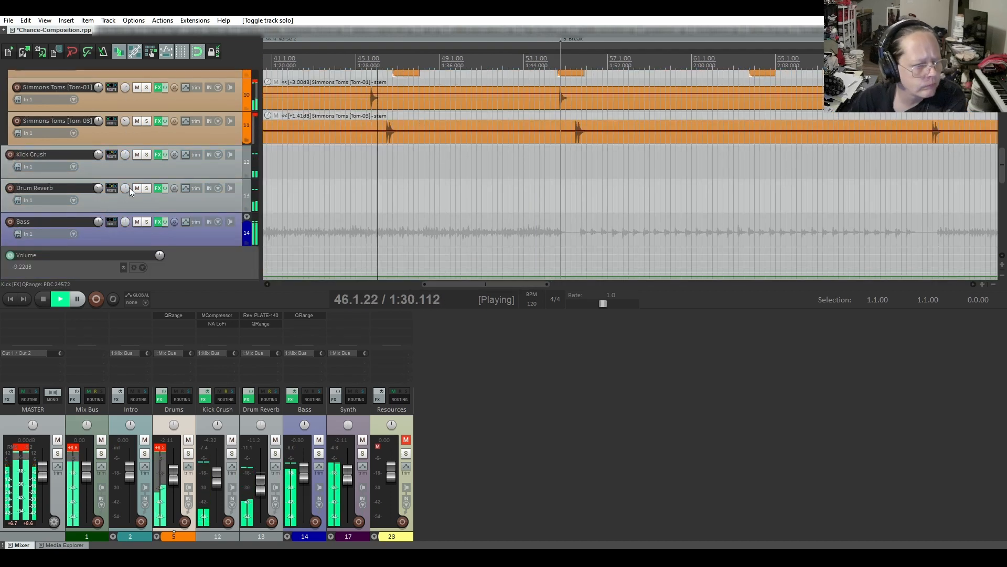
click(111, 188)
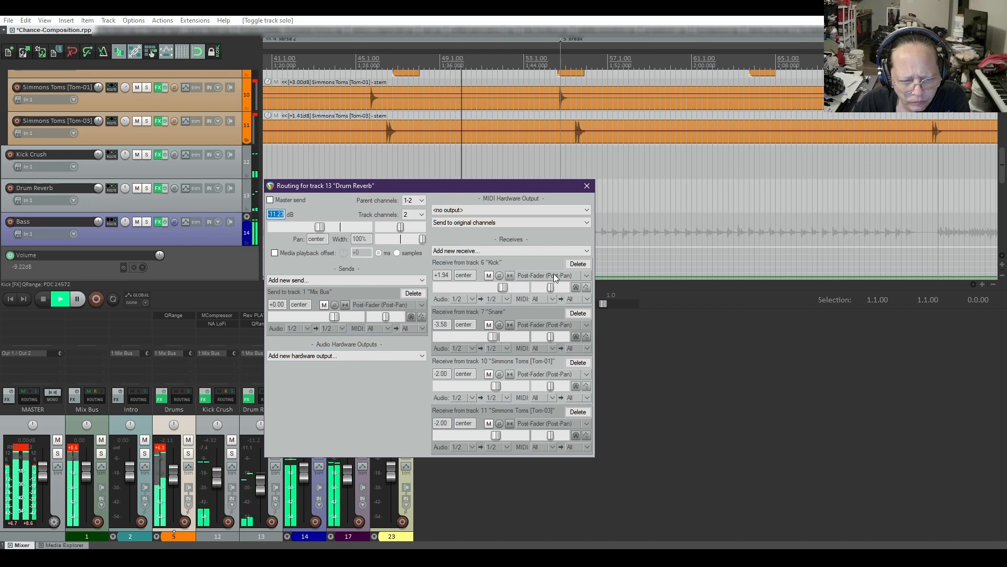
click(586, 276)
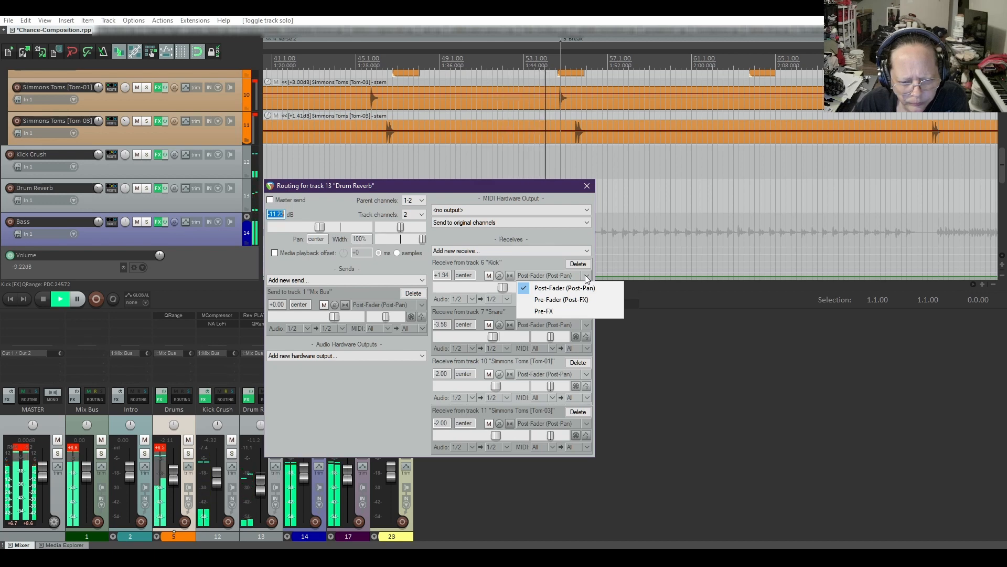
click(549, 258)
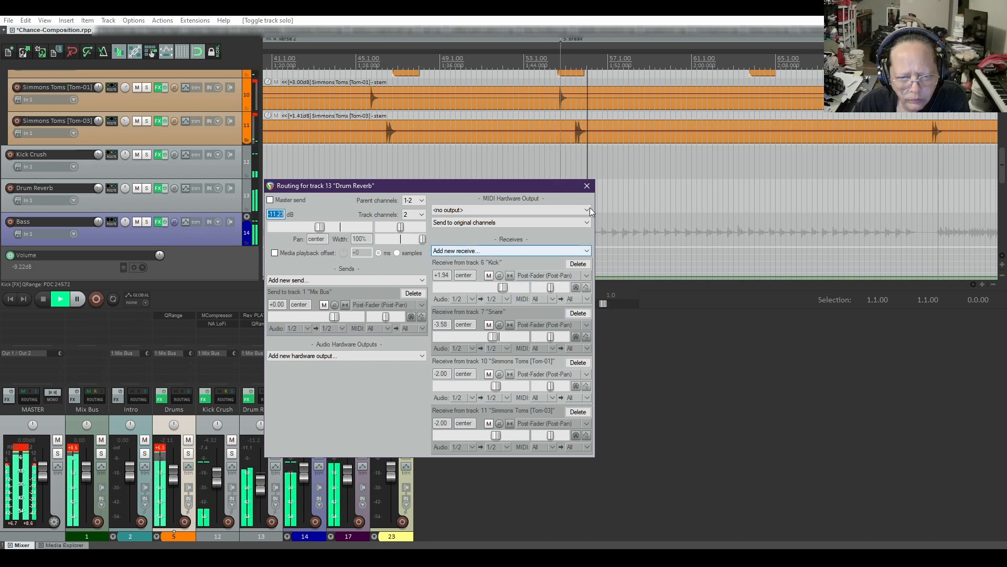
click(585, 187)
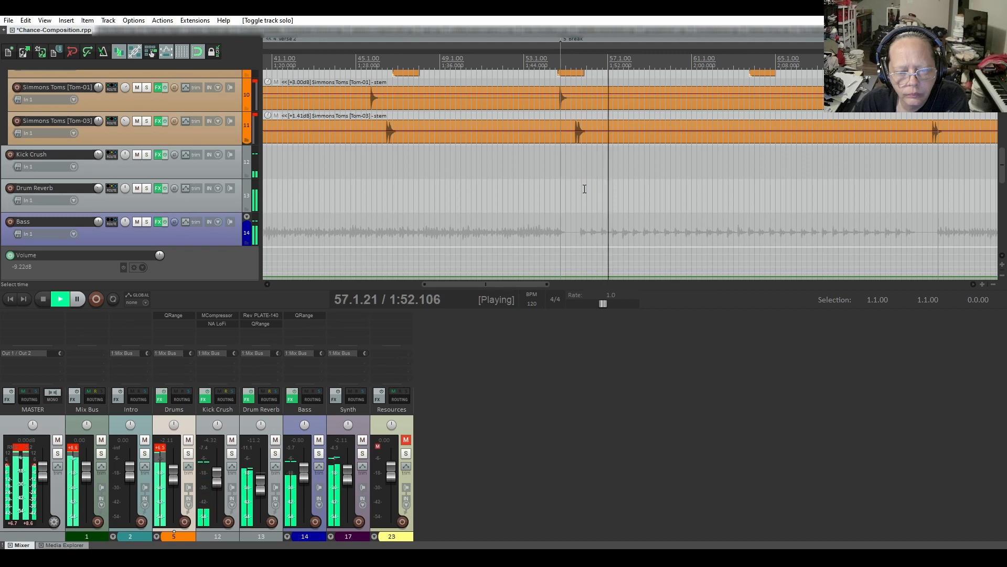
click(43, 296)
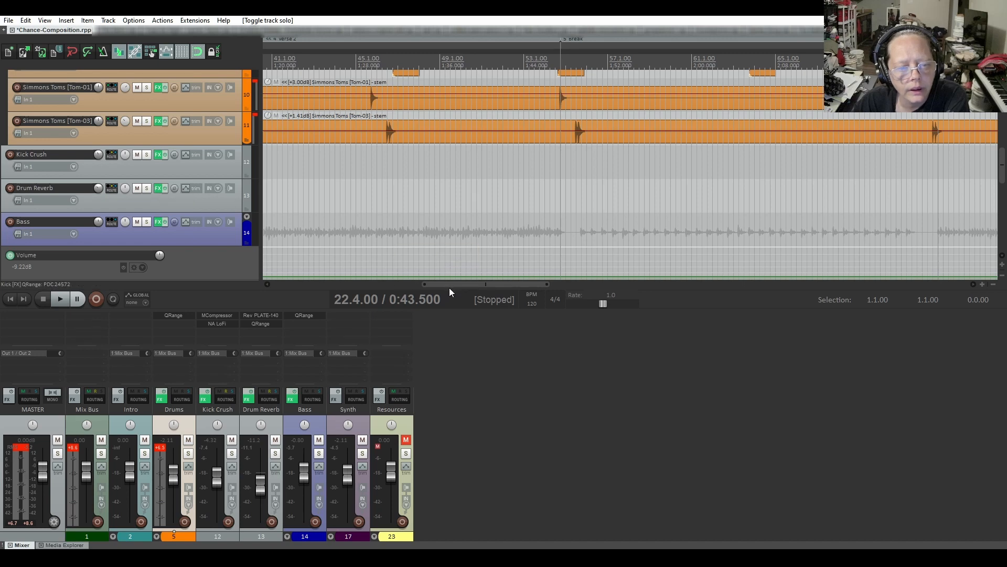
- Place the edit cursor at the Break marker and listen to the full mix from there
drag(449, 286, 328, 285)
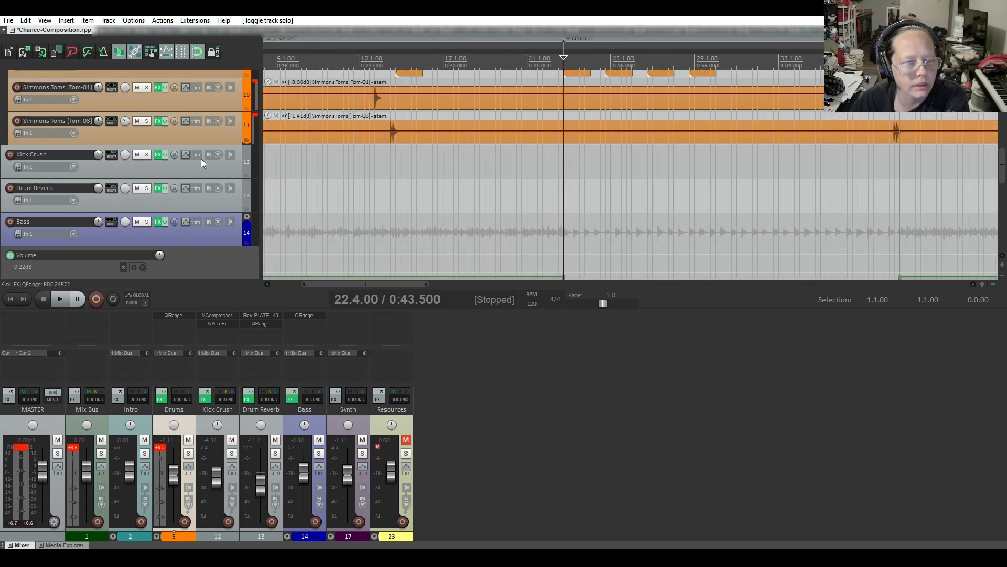
scroll(200, 158, up, 4)
scroll(200, 159, up, 1)
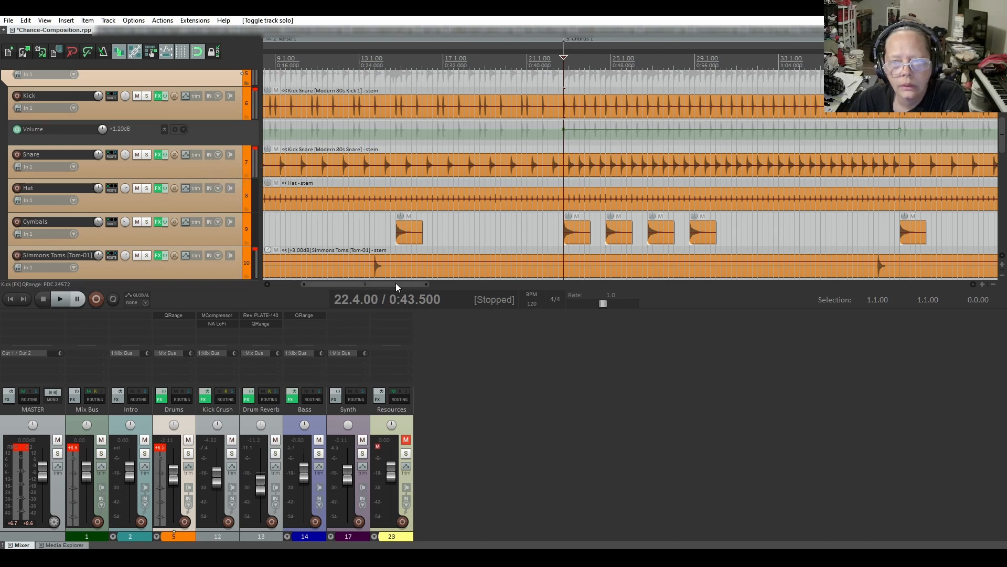
drag(395, 282, 361, 280)
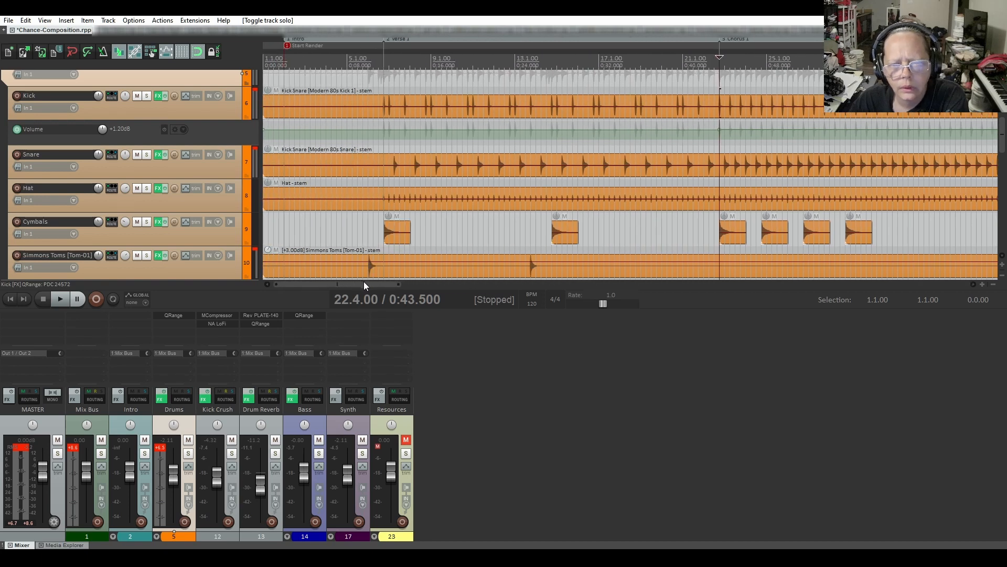
drag(364, 281, 509, 292)
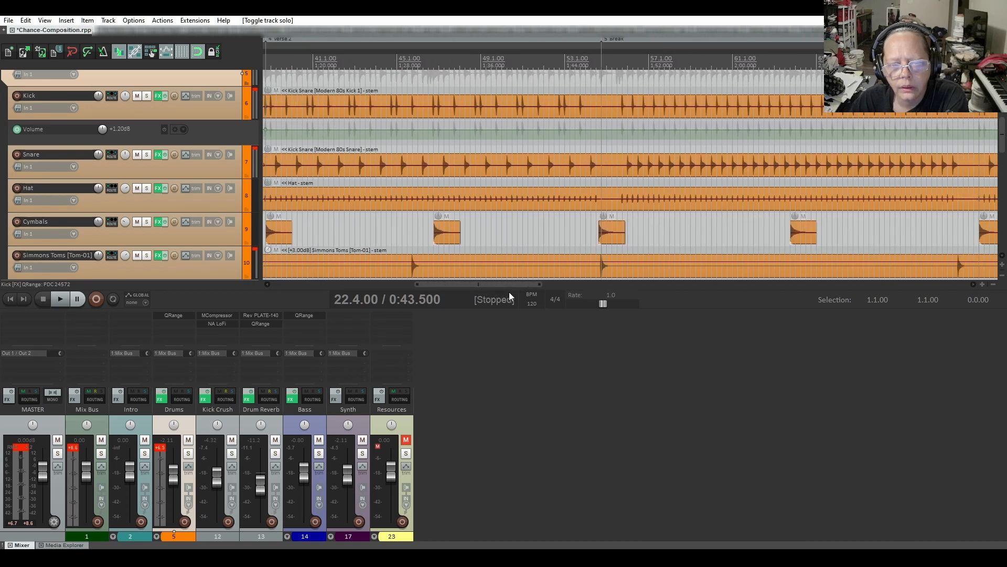
click(601, 62)
key(space)
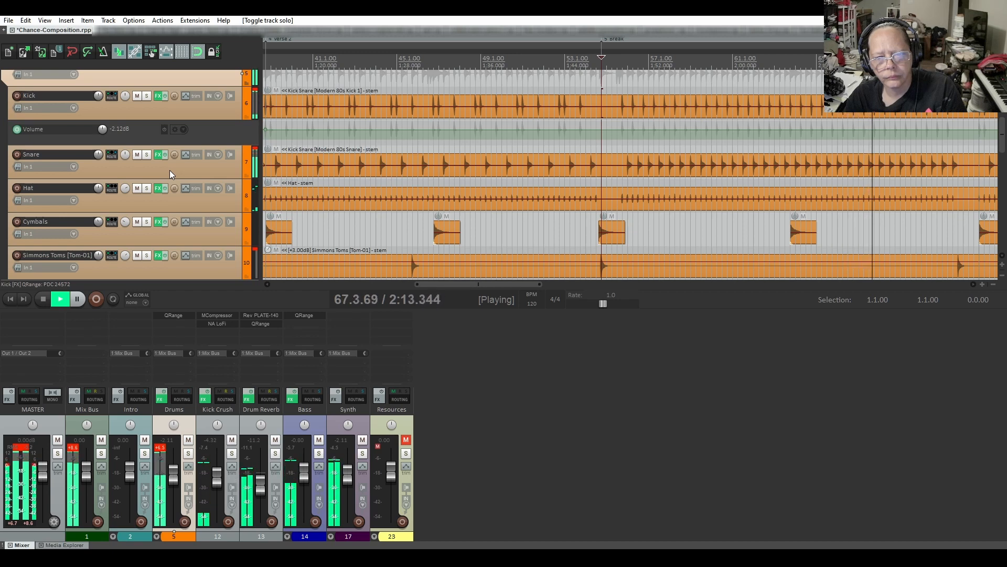
key(space)
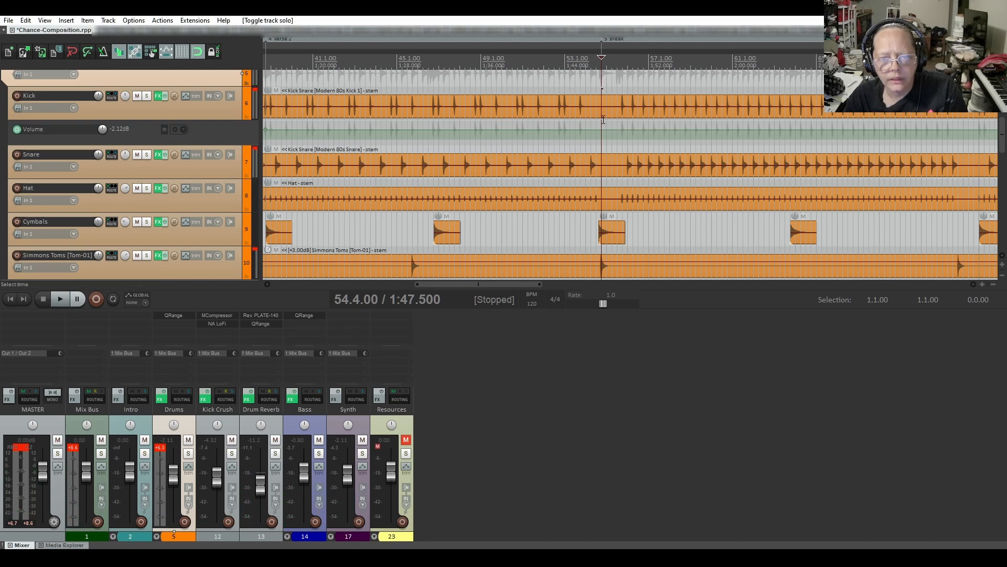
- Select time from 54.4.00 to 72.4.00, insert four edge points on the Kick's volume envelope, and raise that section to -1.12 dB
drag(603, 121, 978, 124)
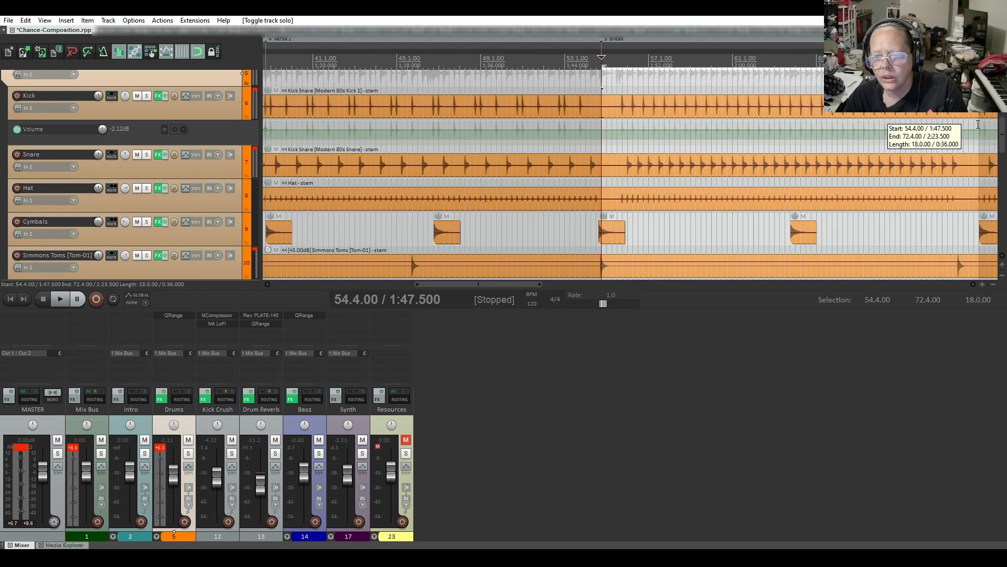
click(822, 131)
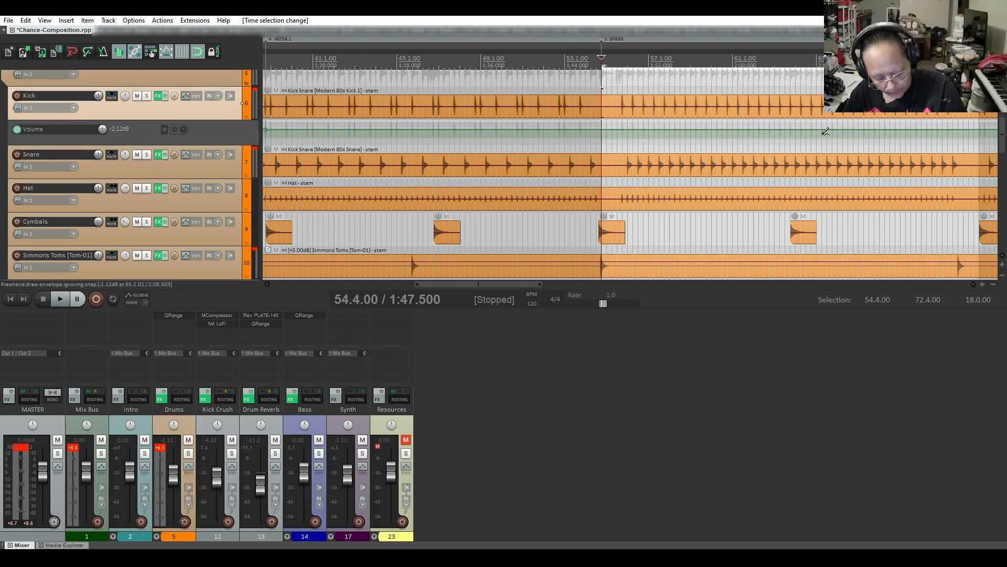
key(ctrl+shift+Insert)
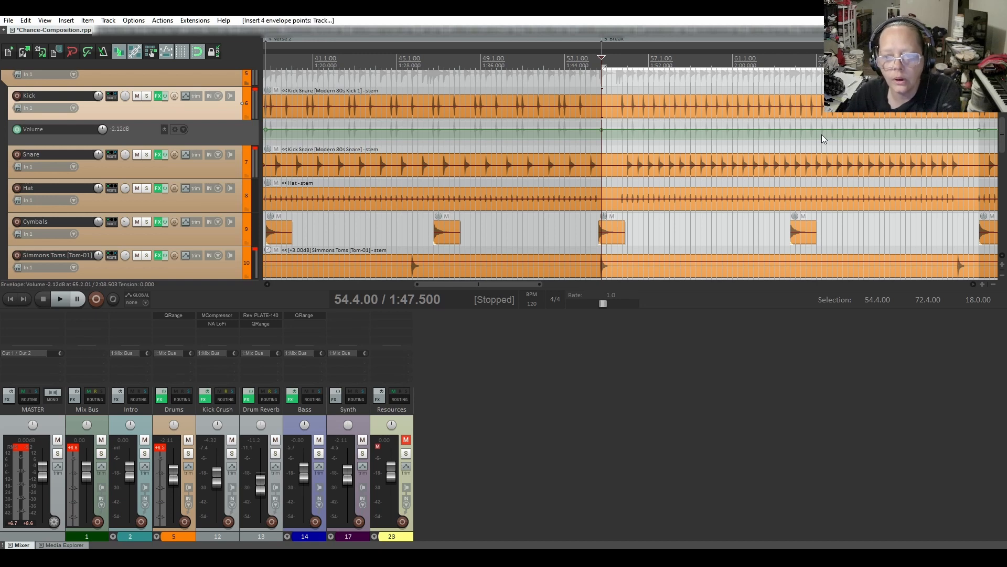
drag(822, 136, 811, 126)
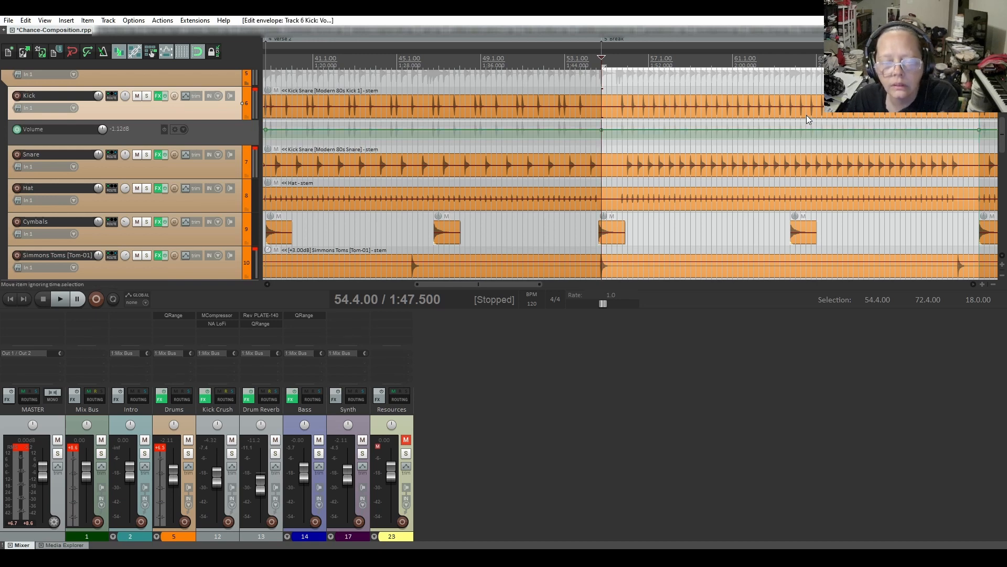
- Listen to the mix from the Break marker and from the Outro marker at 88.4.00
key(space)
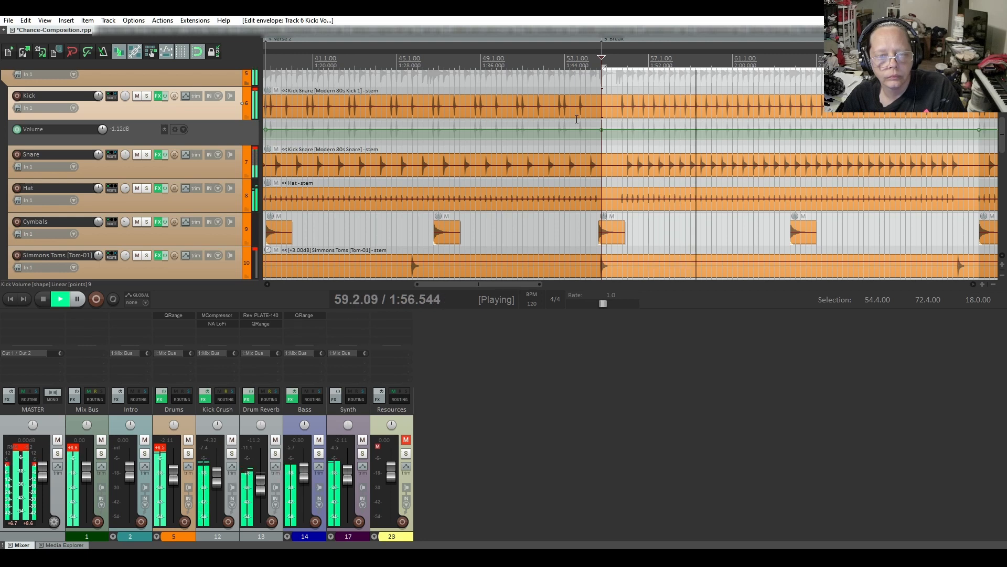
key(space)
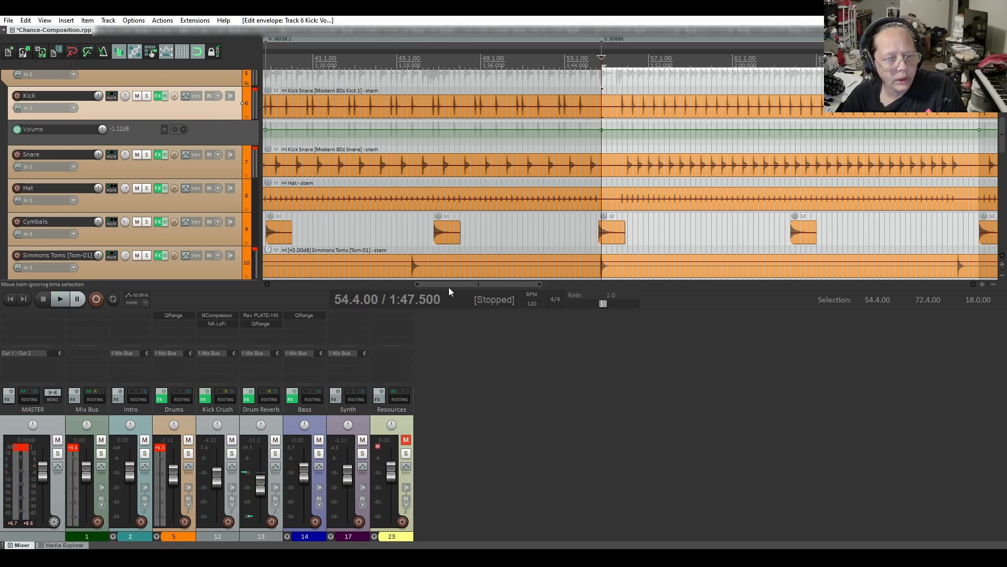
drag(495, 285, 624, 288)
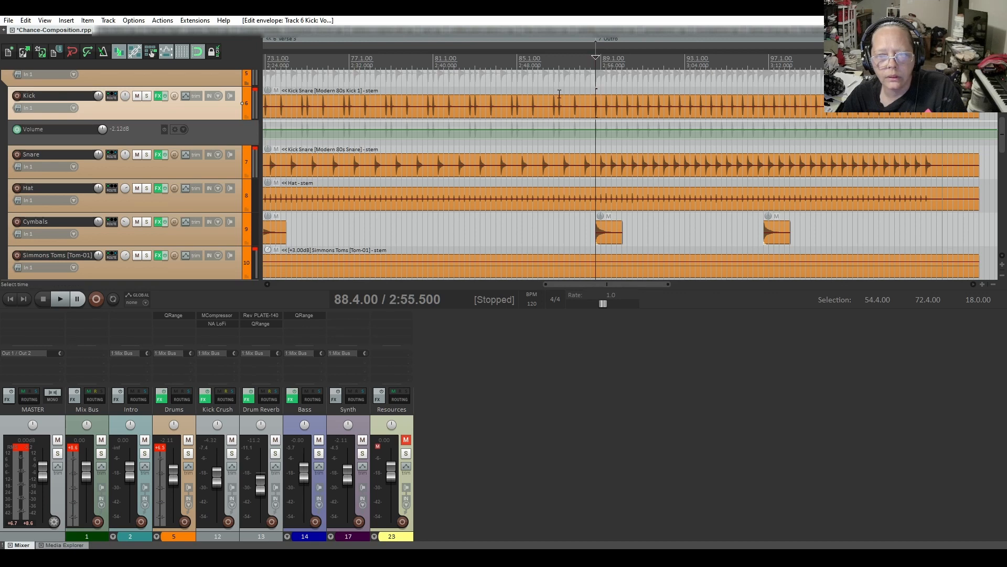
key(space)
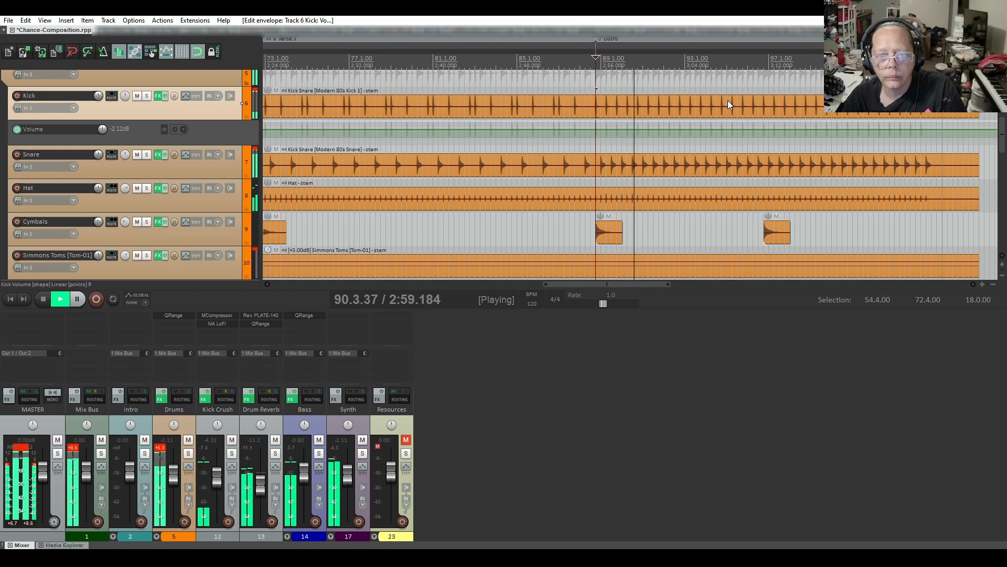
key(space)
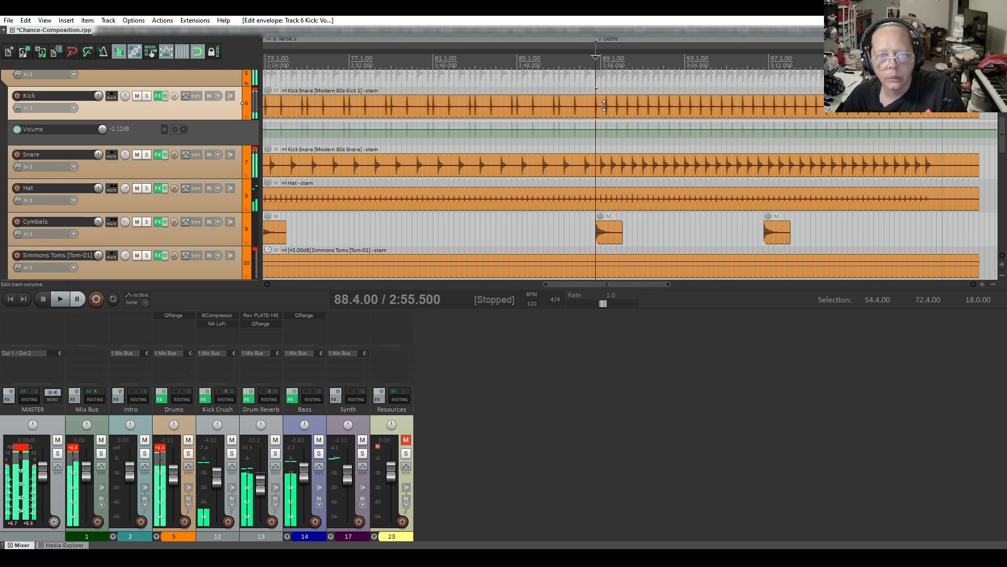
- Select time from 88.4.00 to 104.4.00, insert four edge points on the Kick's volume envelope, and raise that section to -1.12 dB
drag(596, 76, 931, 77)
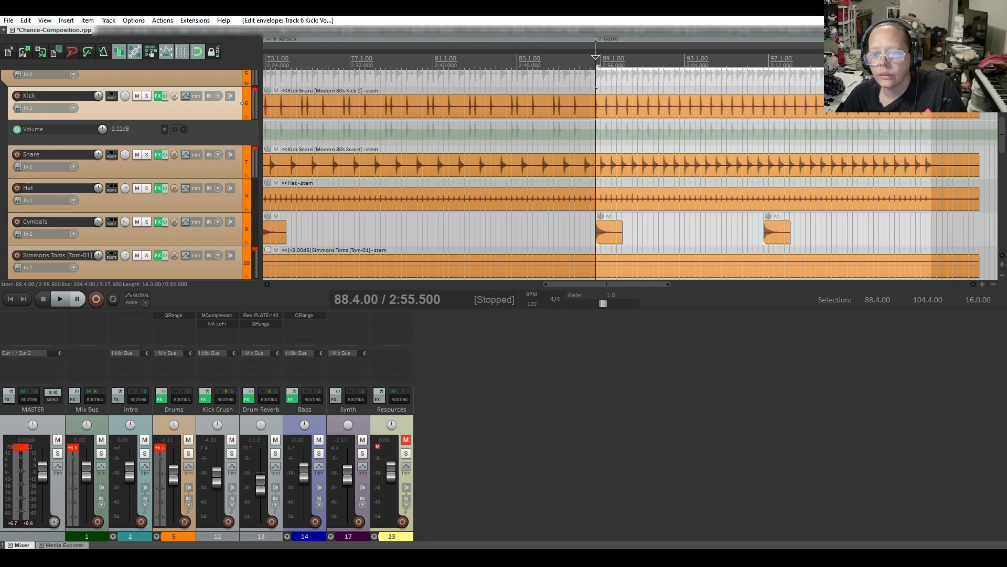
click(726, 133)
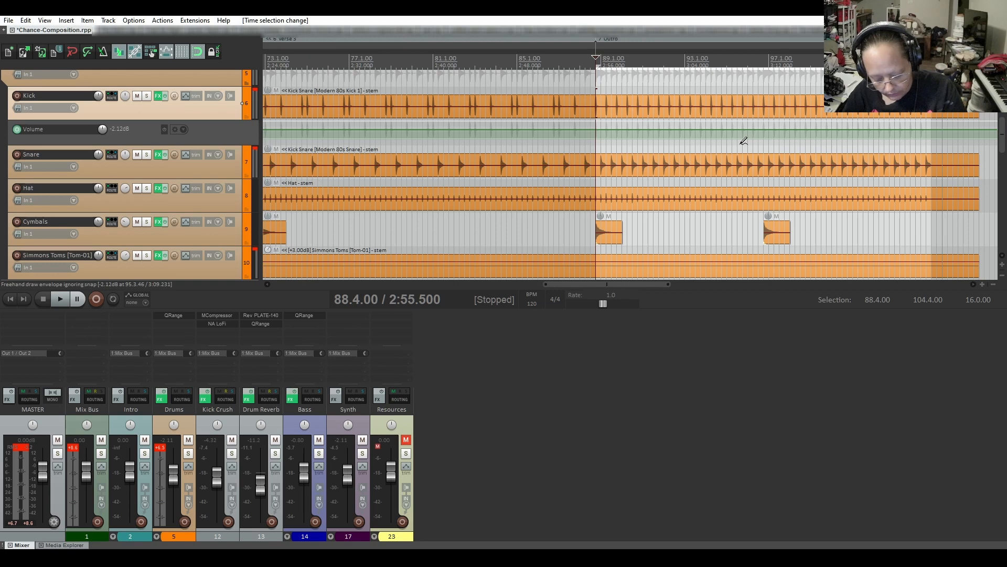
key(ctrl+shift+Insert)
drag(726, 133, 724, 126)
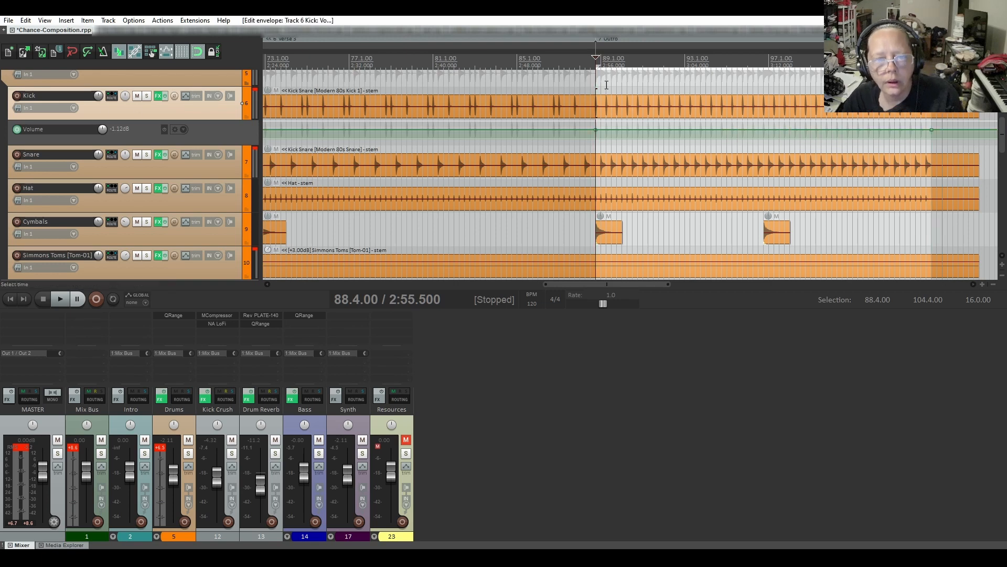
- Play the mix from the Outro marker to check the raised Kick level, and stop playback
key(space)
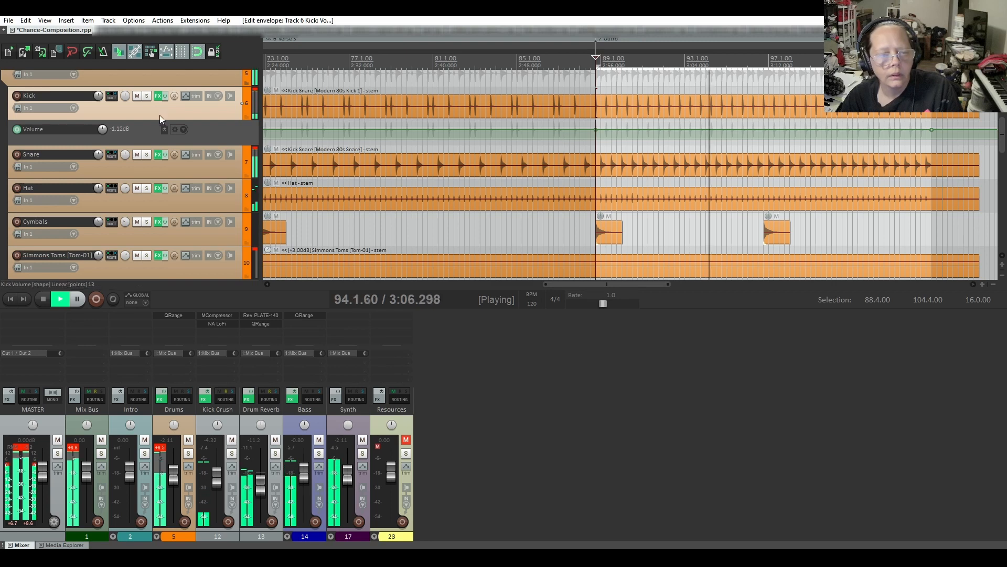
scroll(159, 118, up, 3)
scroll(159, 128, up, 2)
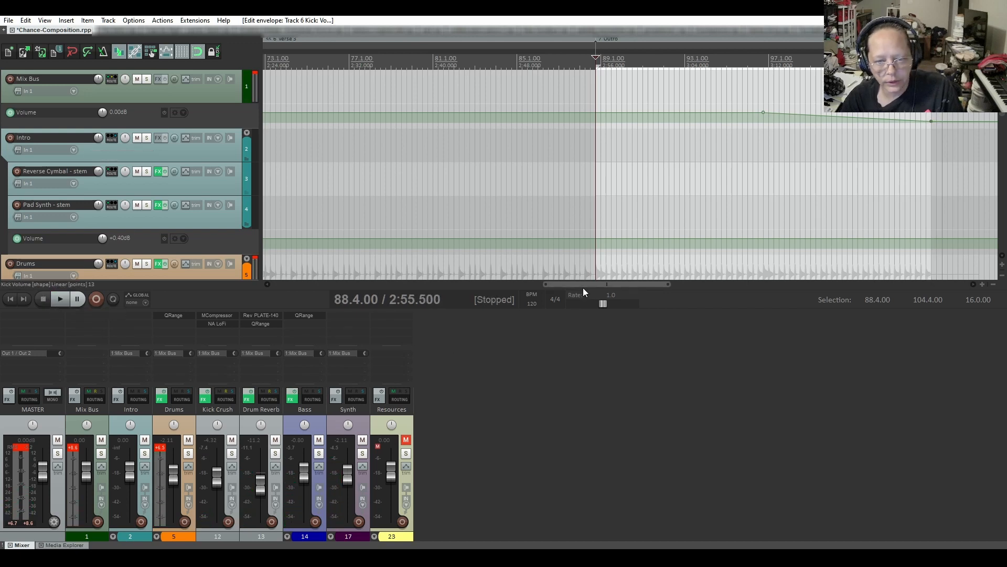
- Return to the start of the song and reset the peak clip indicators on the Drums, Mix Bus and Master meters
drag(584, 288, 309, 287)
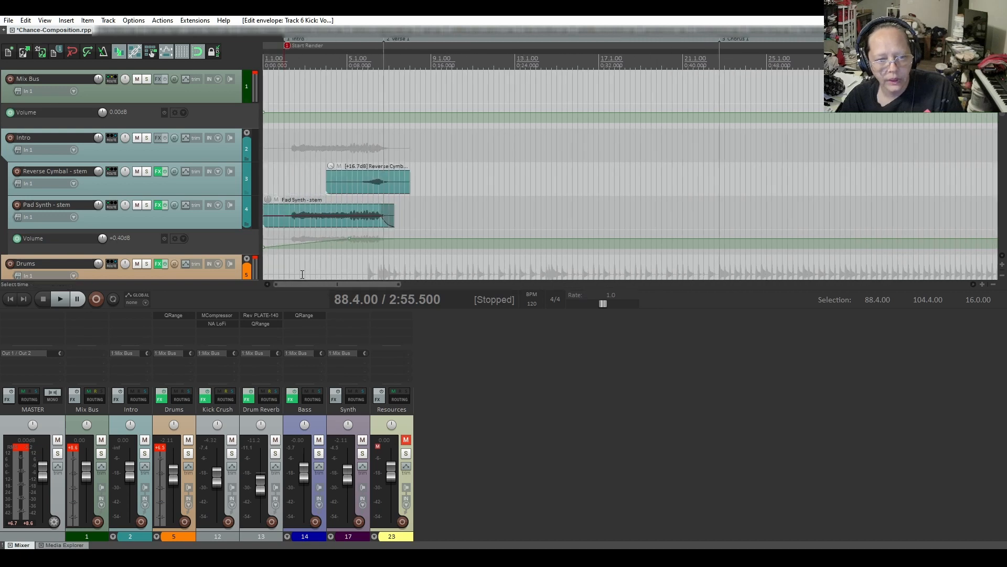
click(157, 446)
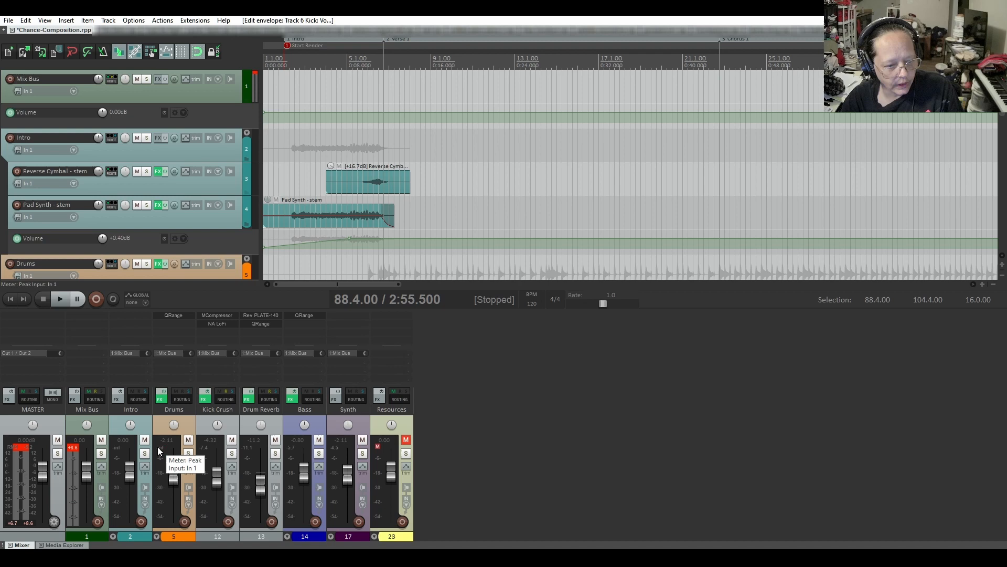
click(79, 448)
click(21, 448)
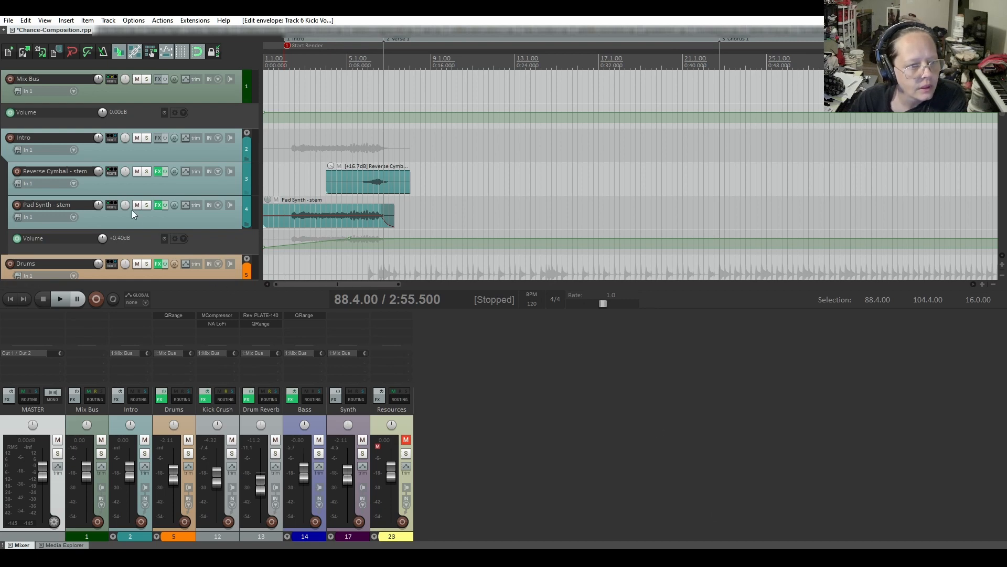
- Save the project and place the edit cursor at the Start Render marker at 2.1.00
scroll(131, 209, down, 10)
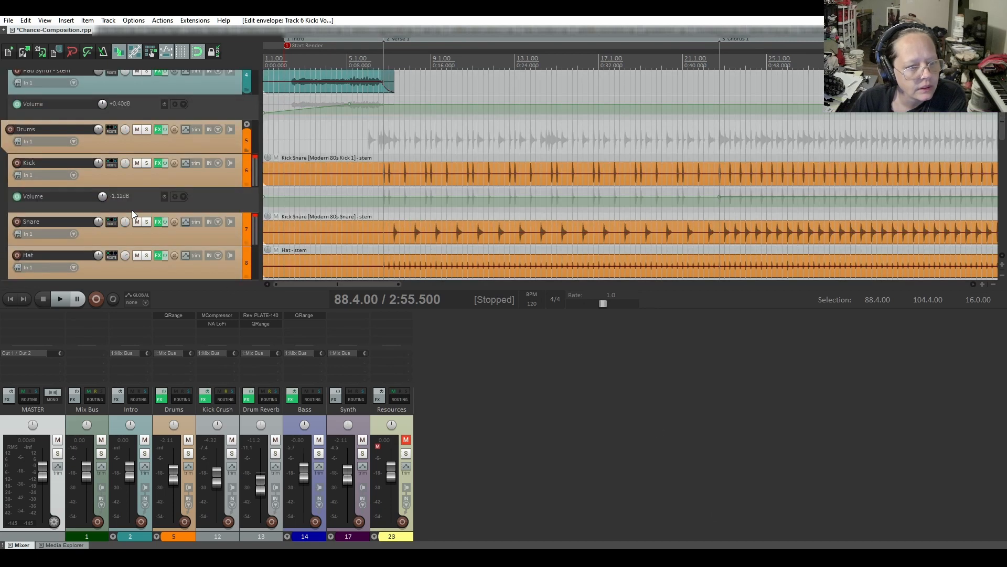
scroll(131, 210, down, 10)
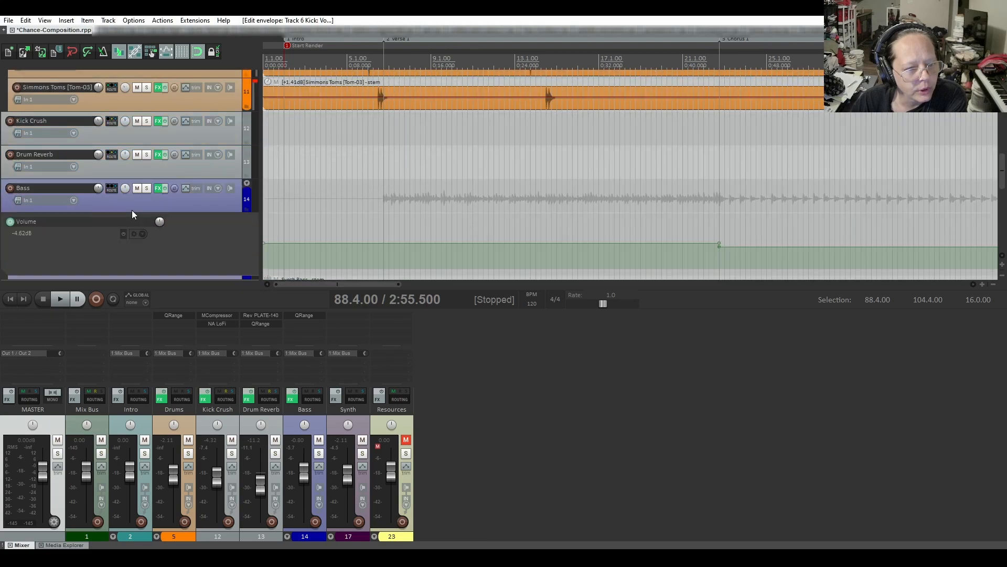
scroll(132, 209, down, 5)
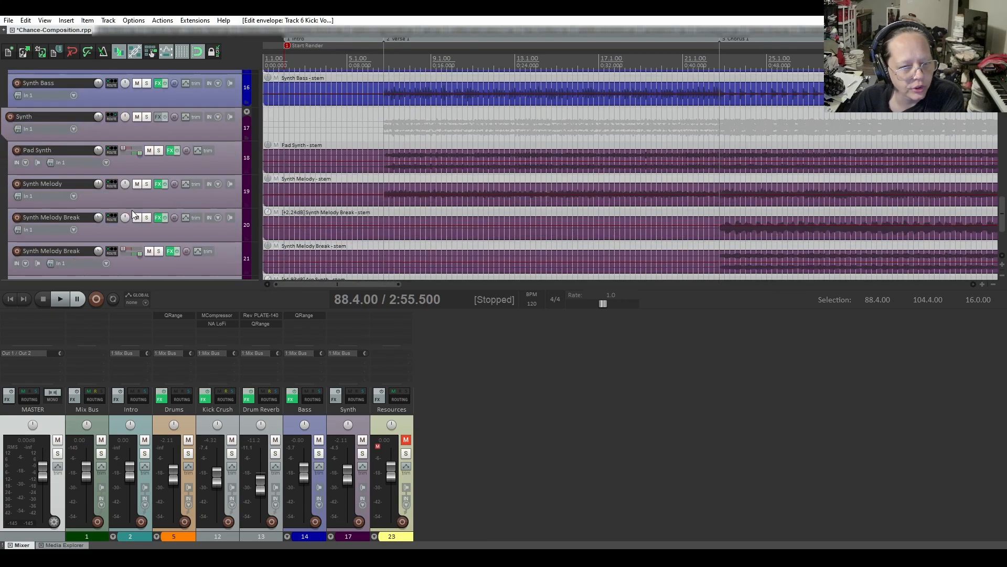
scroll(132, 210, up, 8)
scroll(131, 210, up, 10)
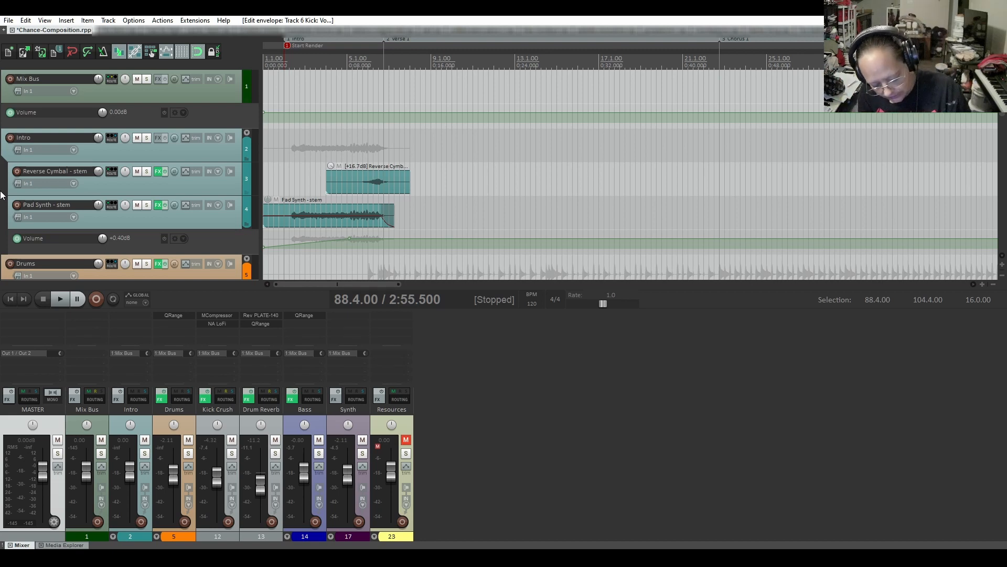
key(ctrl+s)
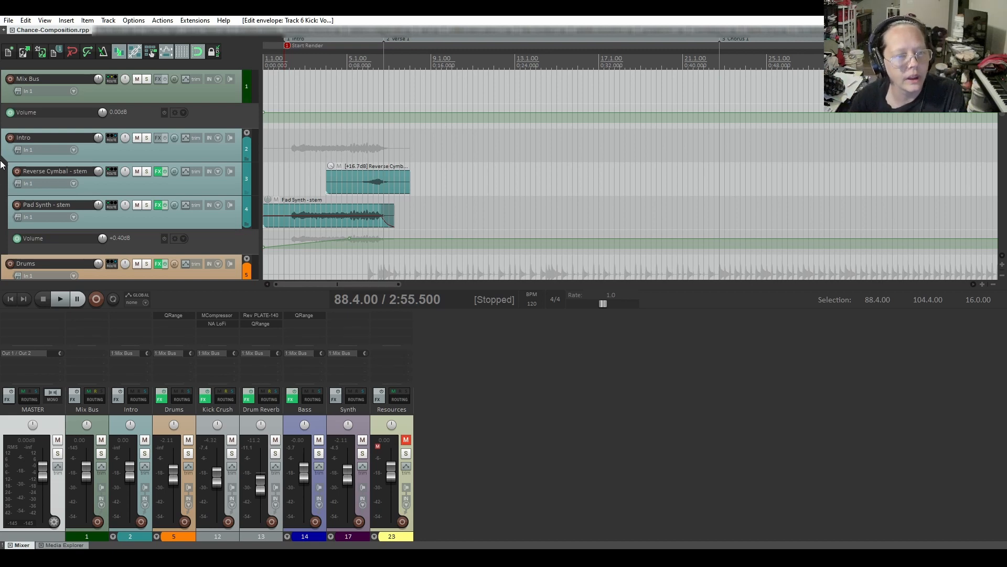
click(285, 78)
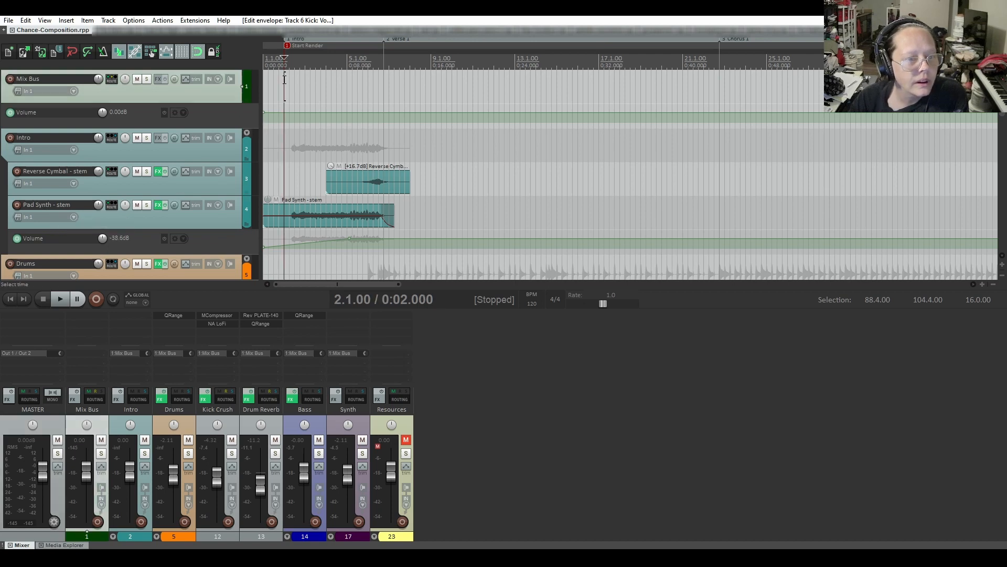